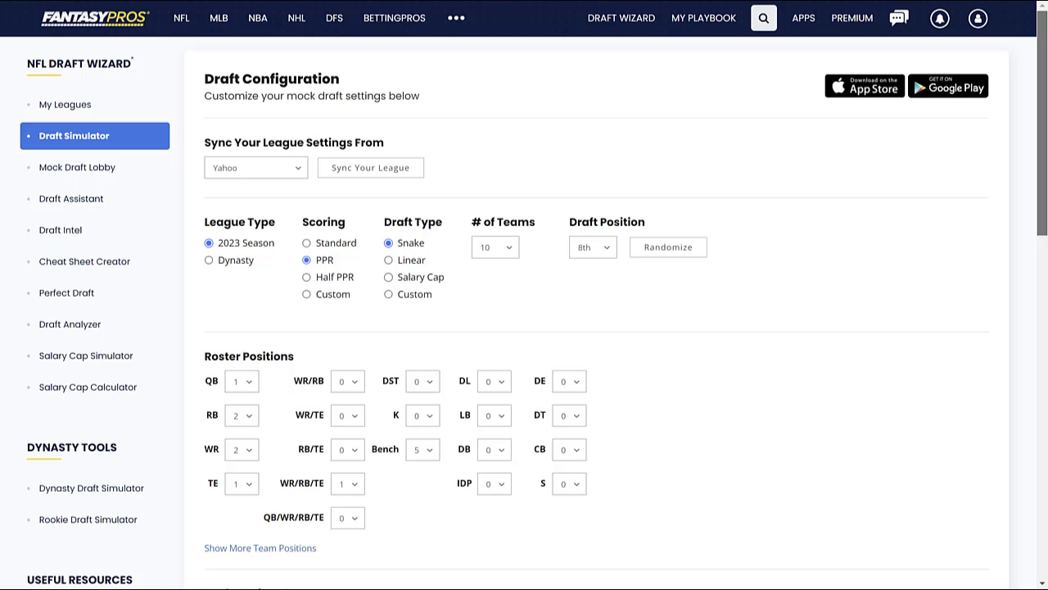
- Review the draft configuration down to the end of the page and start the mock draft with the existing settings
{"action": "scroll", "coordinate": [1046, 217], "scroll_direction": "down", "scroll_amount": 1}
{"action": "left_click_drag", "start_coordinate": [1046, 217], "coordinate": [1040, 349]}
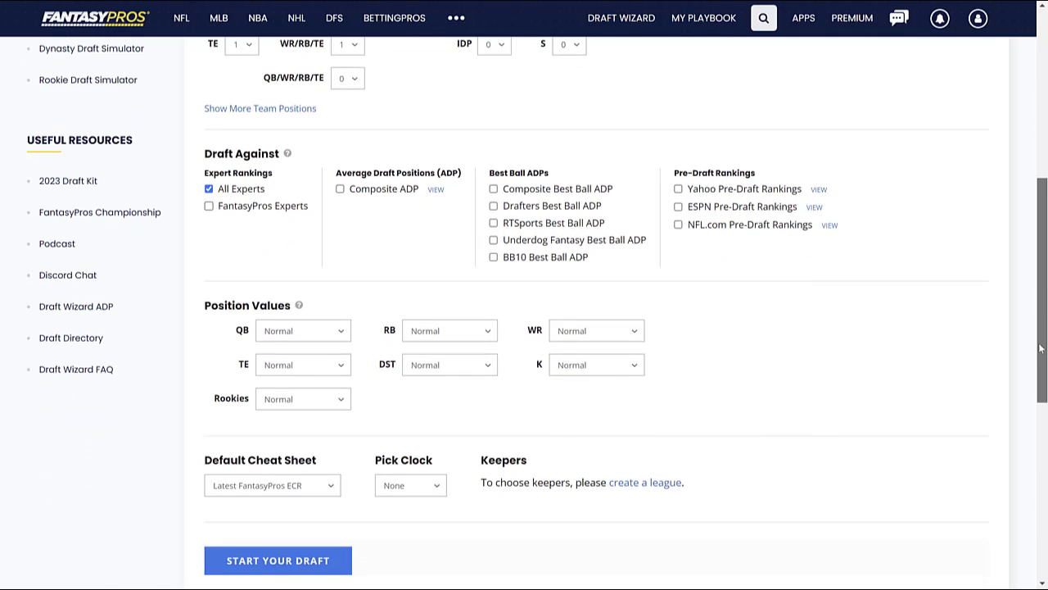
{"action": "left_click", "coordinate": [321, 555]}
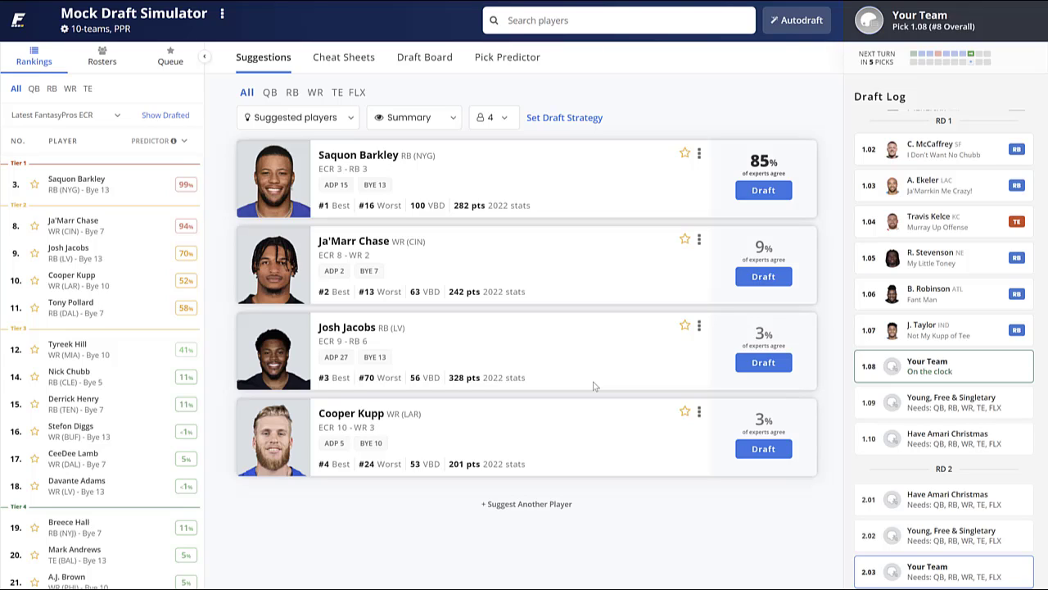
- Check the draft board and cheat sheets, and draft running back Saquon Barkley with pick 1.08
{"action": "left_click", "coordinate": [436, 68]}
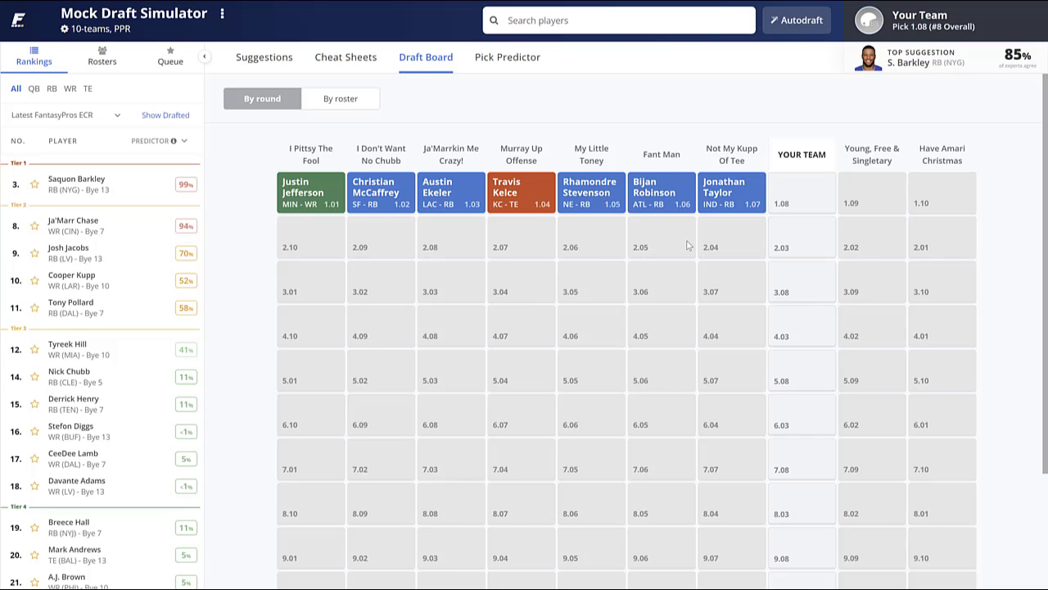
{"action": "left_click", "coordinate": [356, 63]}
{"action": "left_click", "coordinate": [824, 92]}
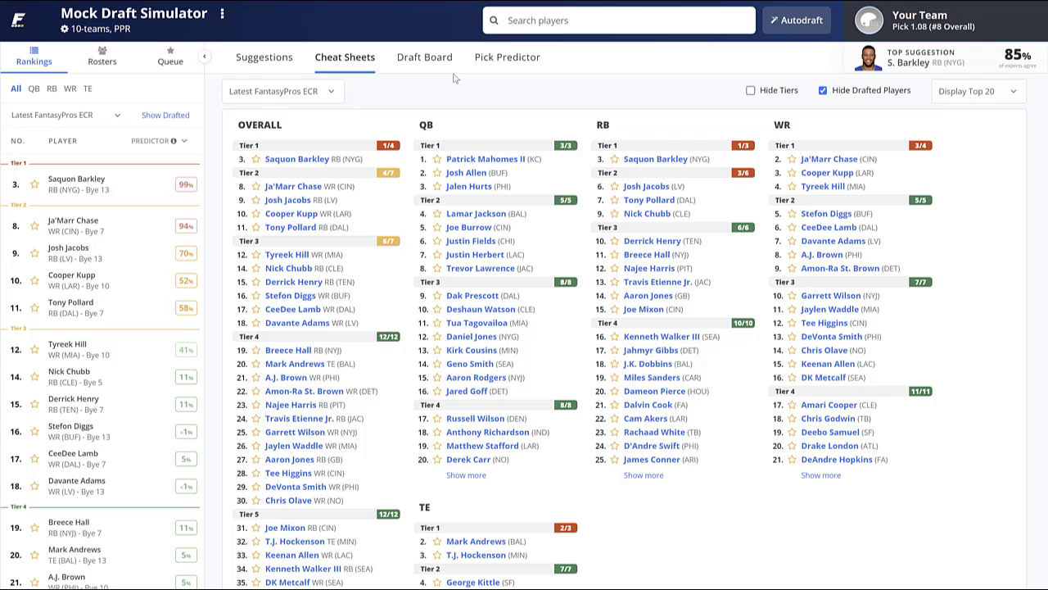
{"action": "left_click", "coordinate": [278, 61]}
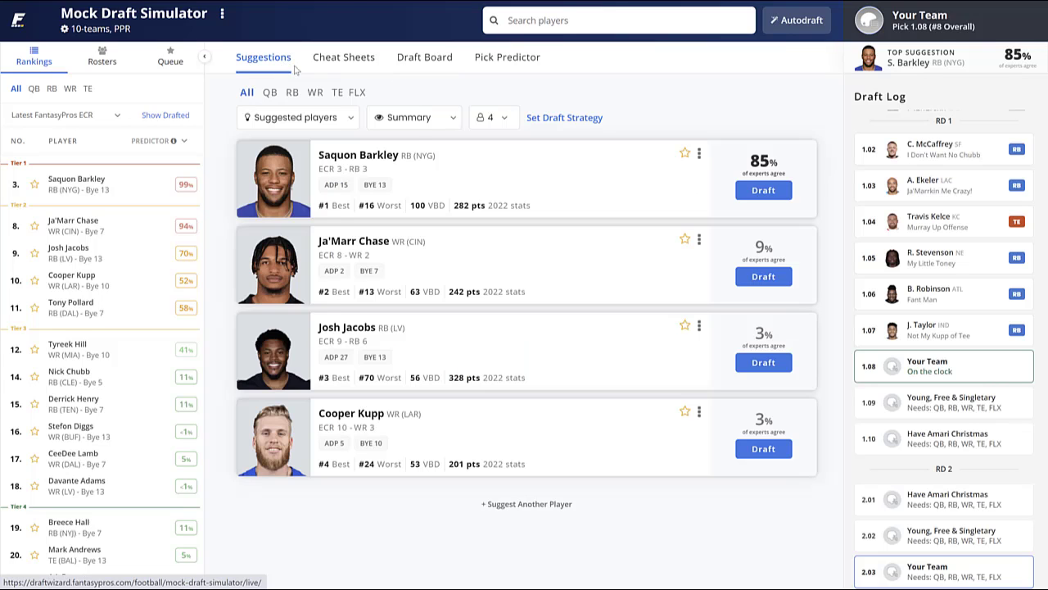
{"action": "left_click", "coordinate": [773, 192]}
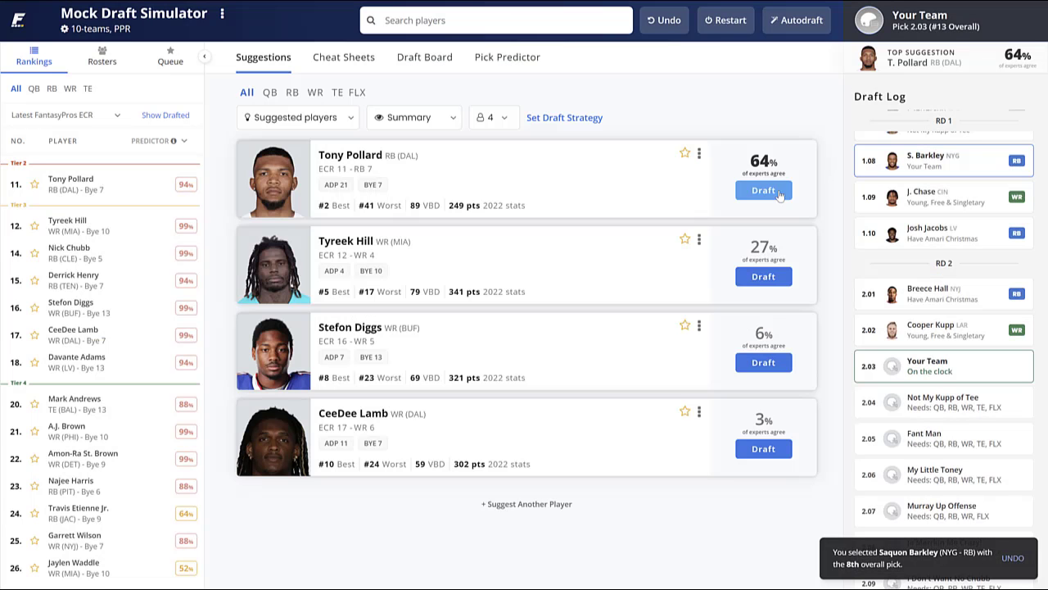
- Review the round 2 picks on the draft board and the cheat sheets, and draft Tony Pollard with pick 2.03
{"action": "left_click", "coordinate": [422, 61]}
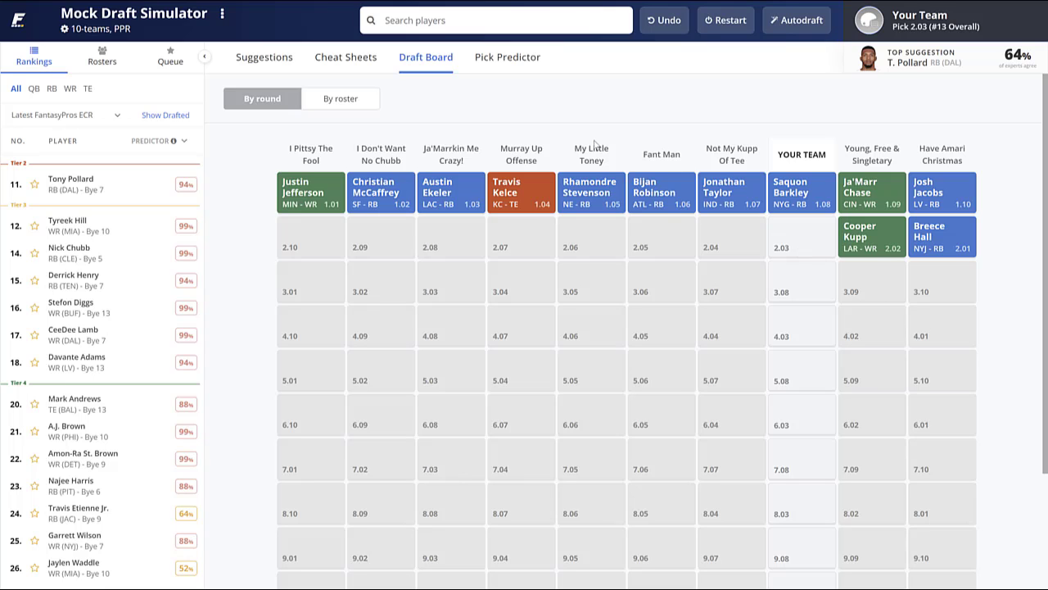
{"action": "left_click", "coordinate": [354, 63]}
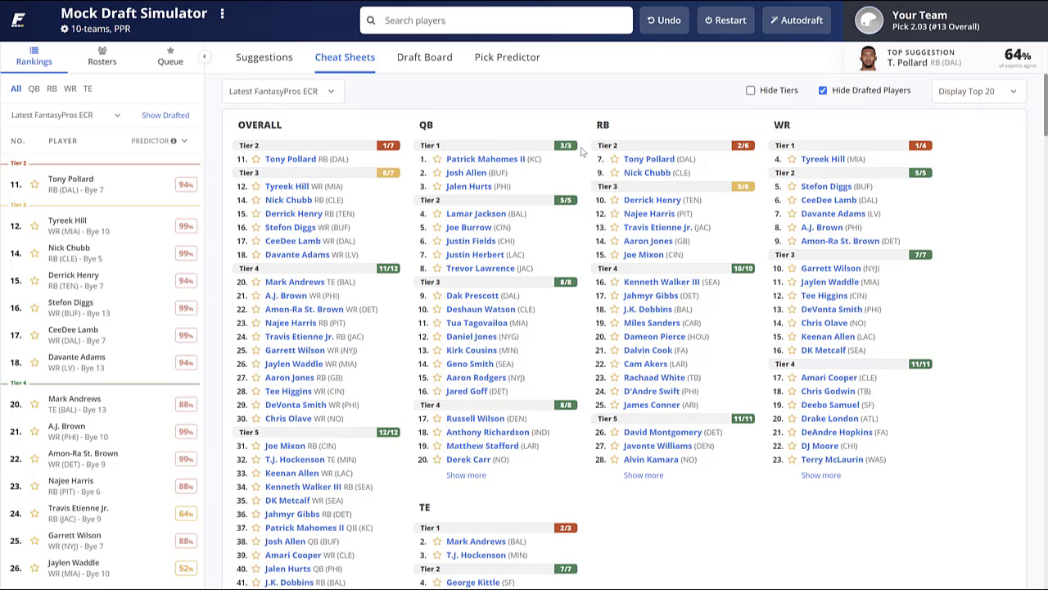
{"action": "mouse_move", "coordinate": [668, 177]}
{"action": "left_click", "coordinate": [266, 59]}
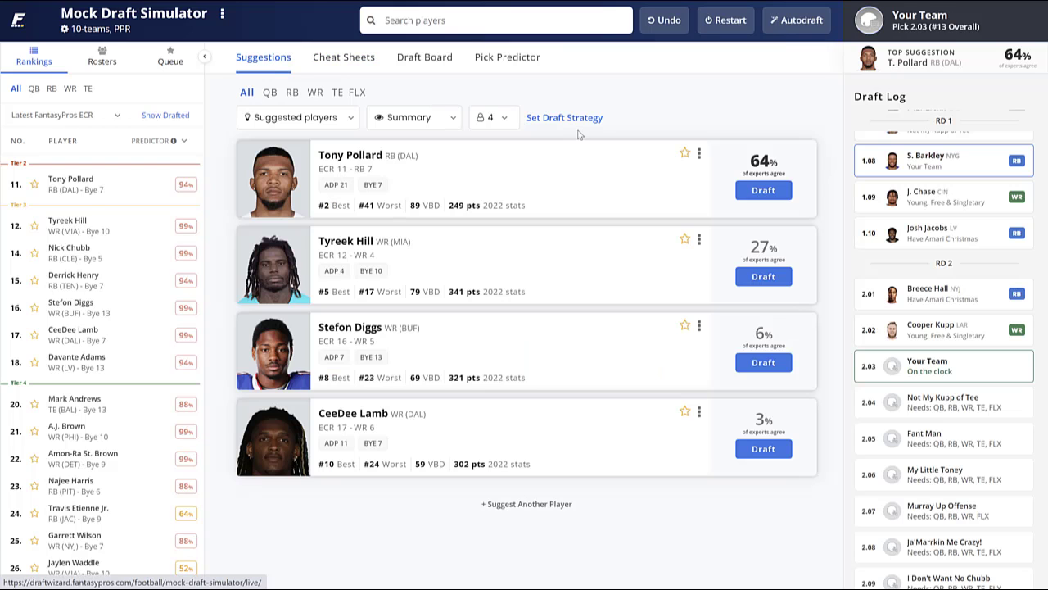
{"action": "left_click", "coordinate": [755, 191]}
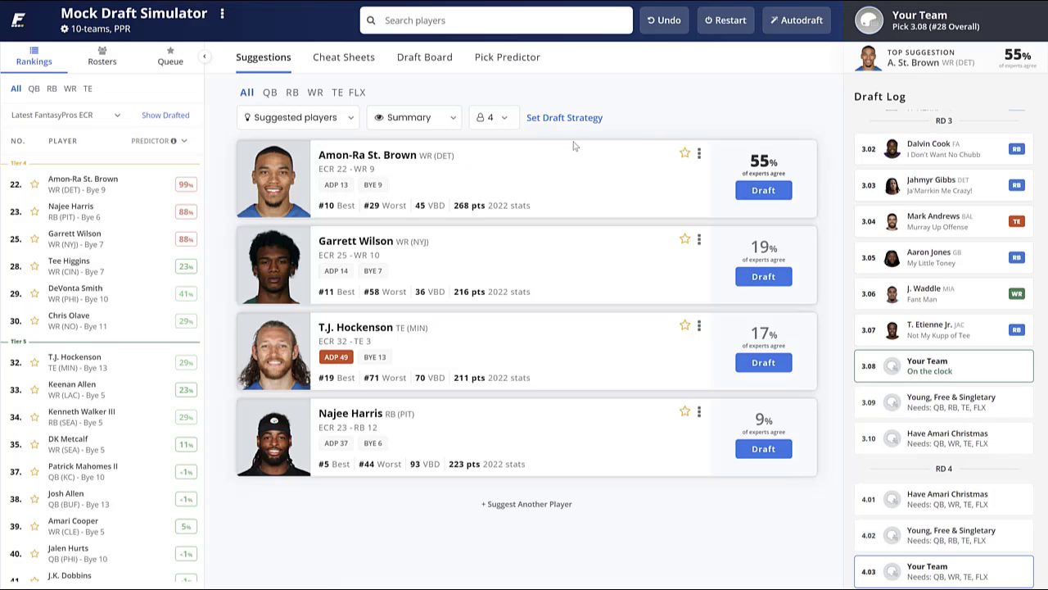
- Examine the other teams' picks and the remaining ranked players, and draft wide receiver Amon-Ra St. Brown with pick 3.08
{"action": "left_click", "coordinate": [423, 64]}
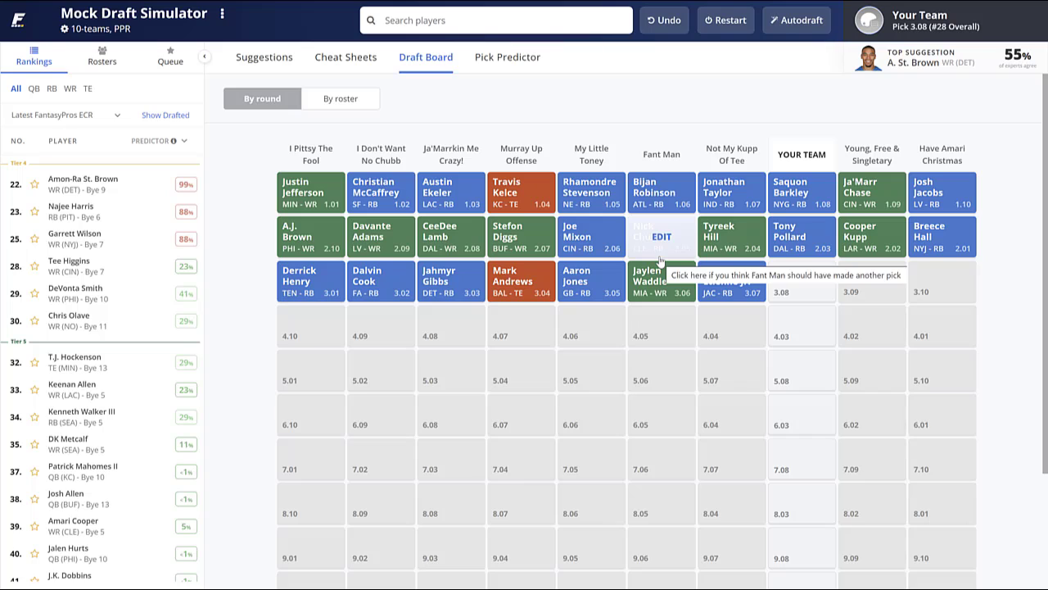
{"action": "mouse_move", "coordinate": [731, 300]}
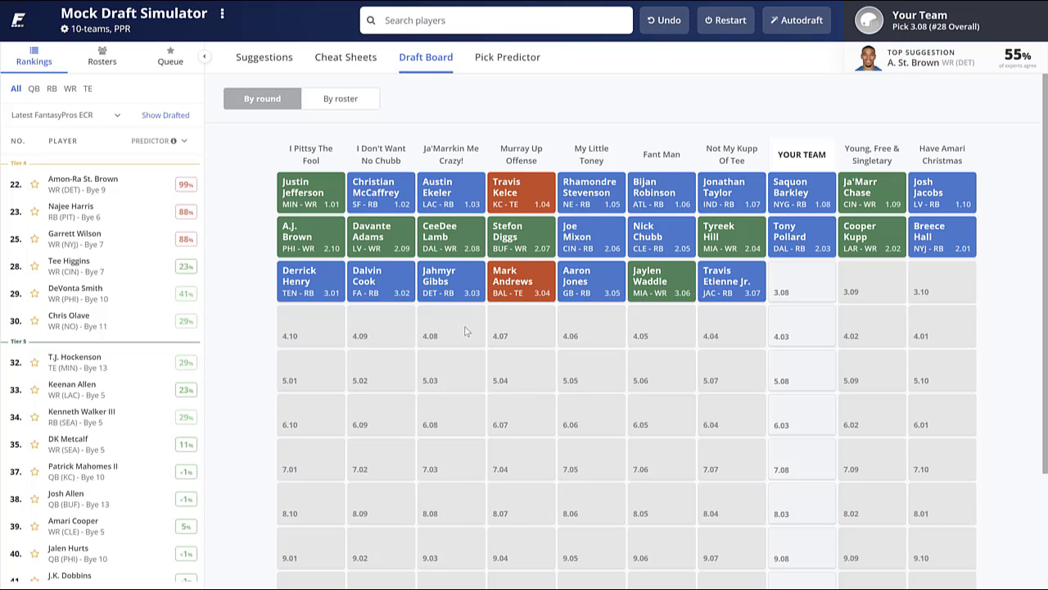
{"action": "mouse_move", "coordinate": [482, 300]}
{"action": "left_click", "coordinate": [345, 57]}
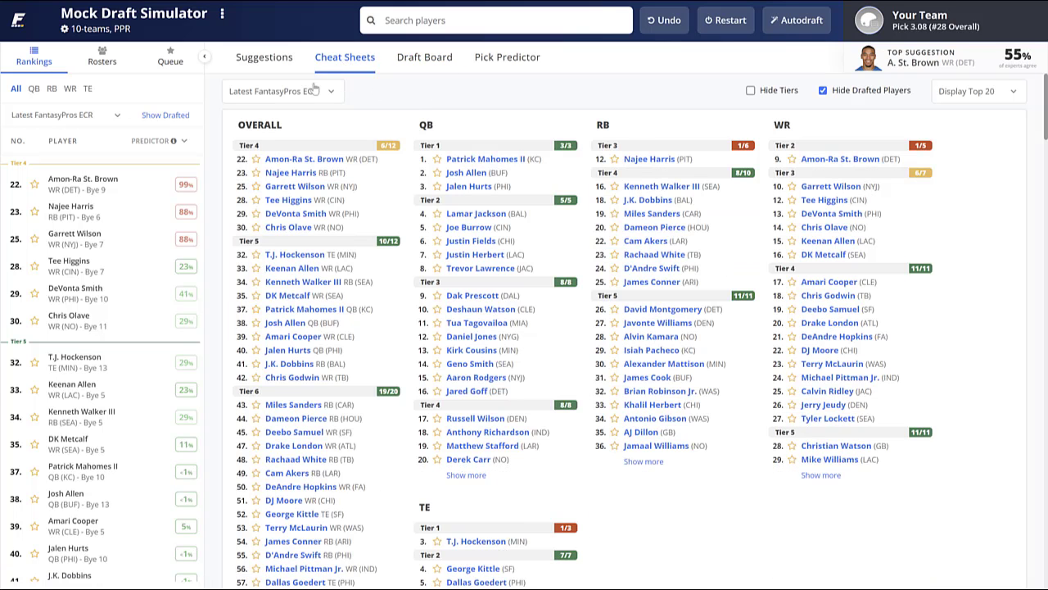
{"action": "left_click", "coordinate": [270, 59]}
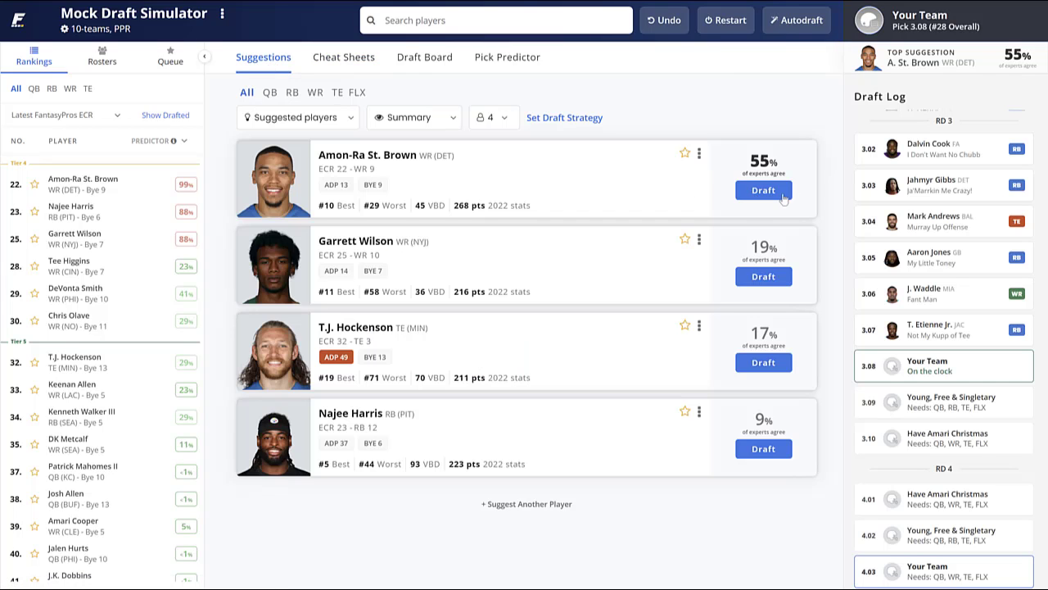
{"action": "left_click", "coordinate": [778, 196]}
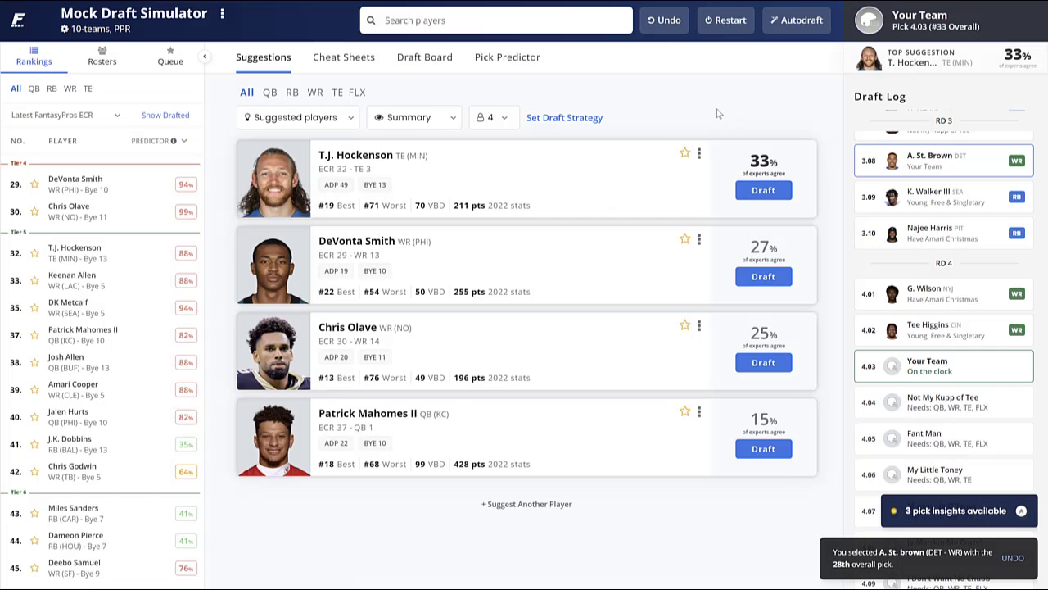
- Check the draft board, cheat sheets and own roster, and draft wide receiver Chris Olave with pick 4.03
{"action": "left_click", "coordinate": [426, 64]}
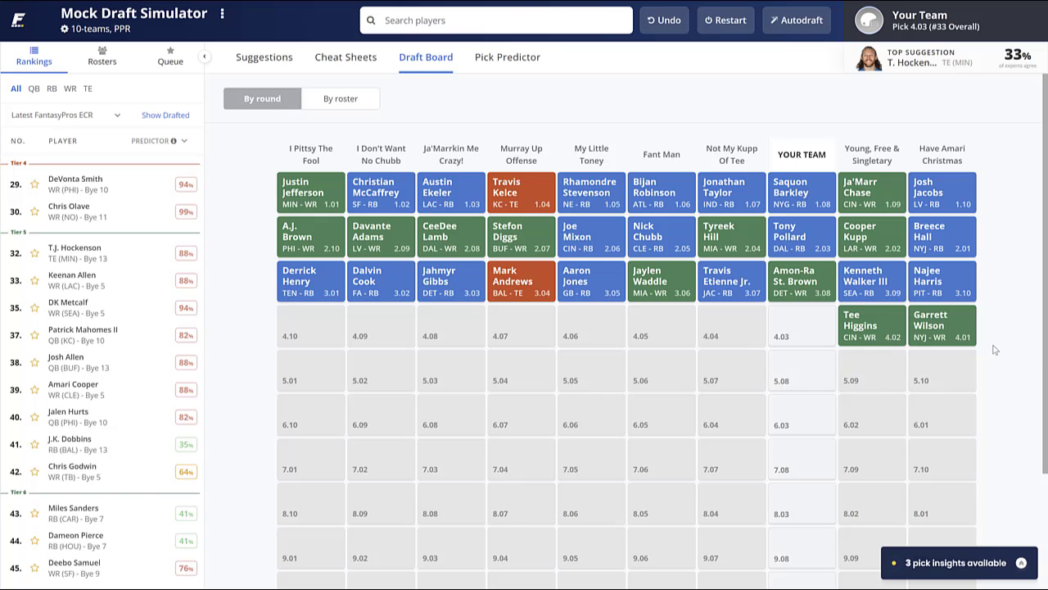
{"action": "left_click", "coordinate": [351, 61]}
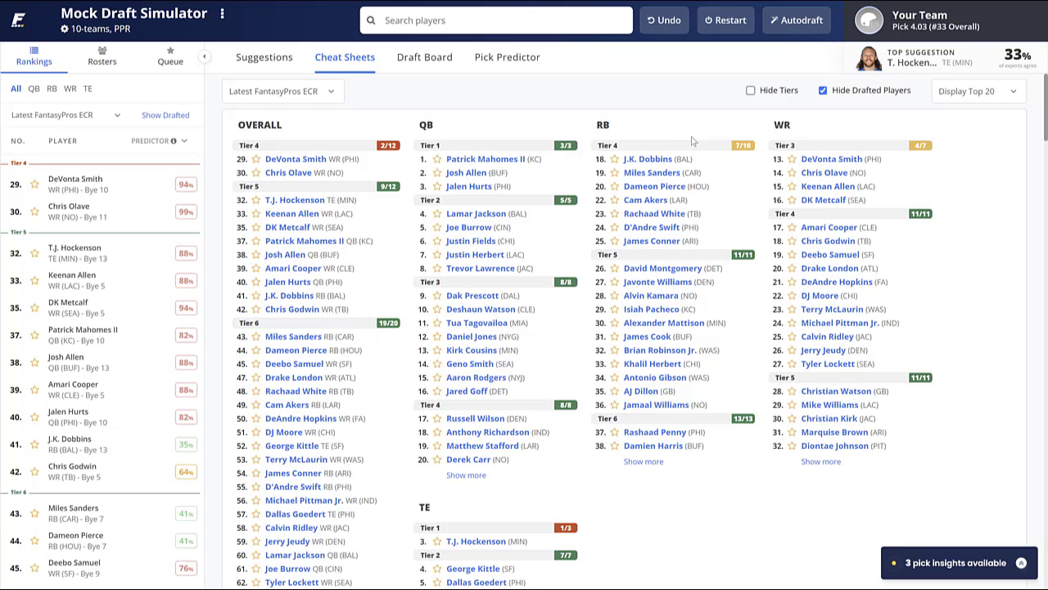
{"action": "left_click", "coordinate": [288, 64]}
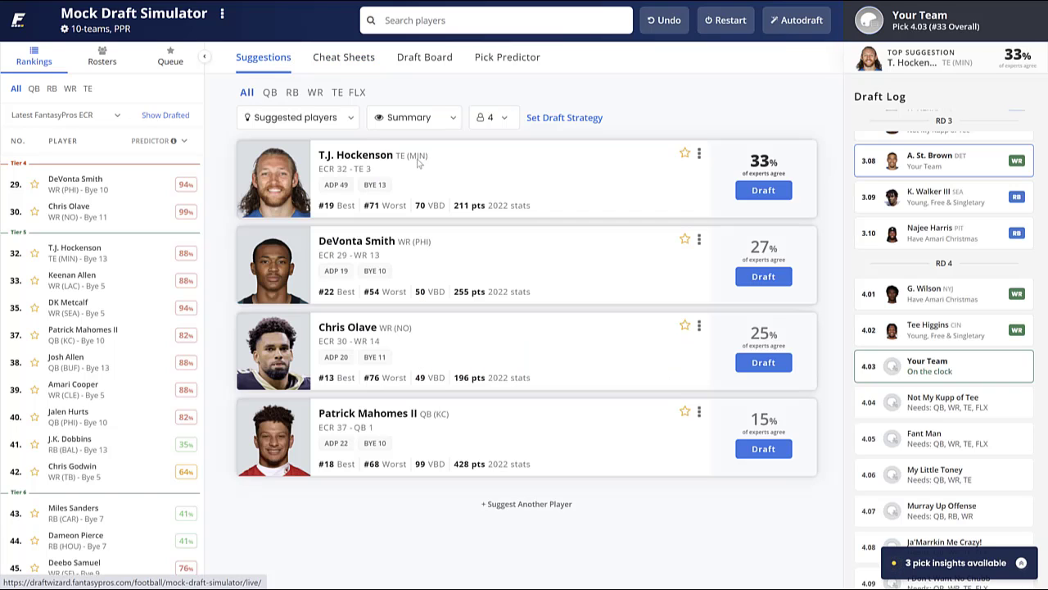
{"action": "left_click", "coordinate": [107, 59]}
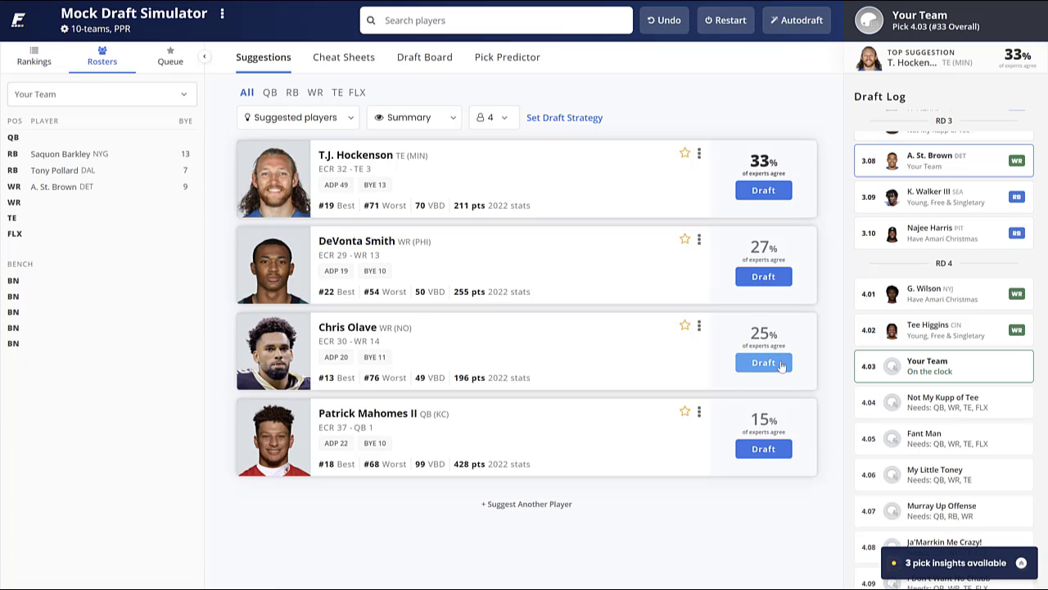
{"action": "left_click", "coordinate": [763, 363]}
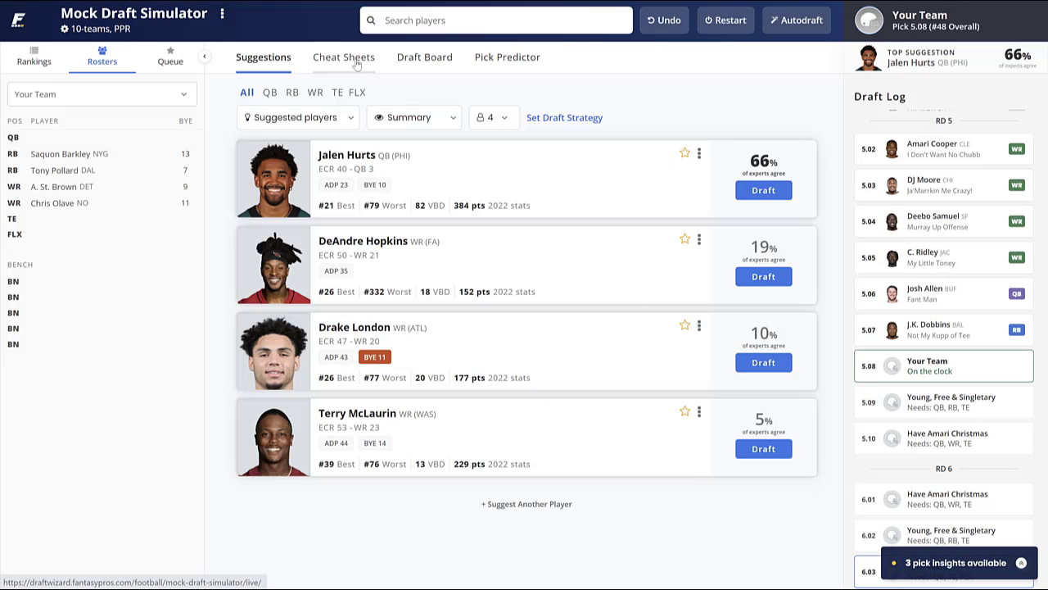
- Compare the draft board with the available players by tier, and draft quarterback Jalen Hurts with pick 5.08
{"action": "left_click", "coordinate": [424, 58]}
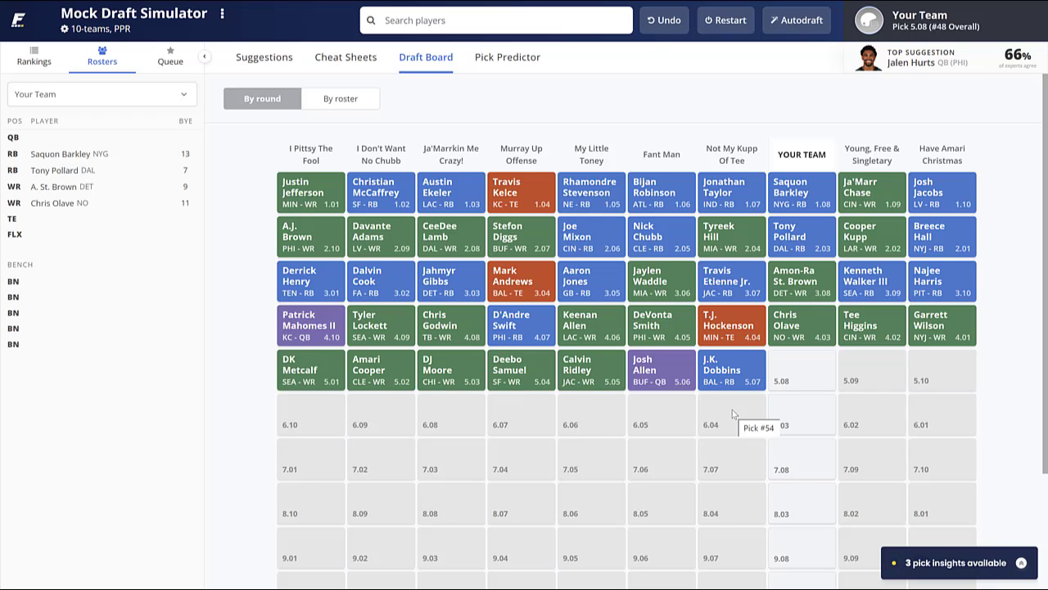
{"action": "left_click", "coordinate": [364, 65]}
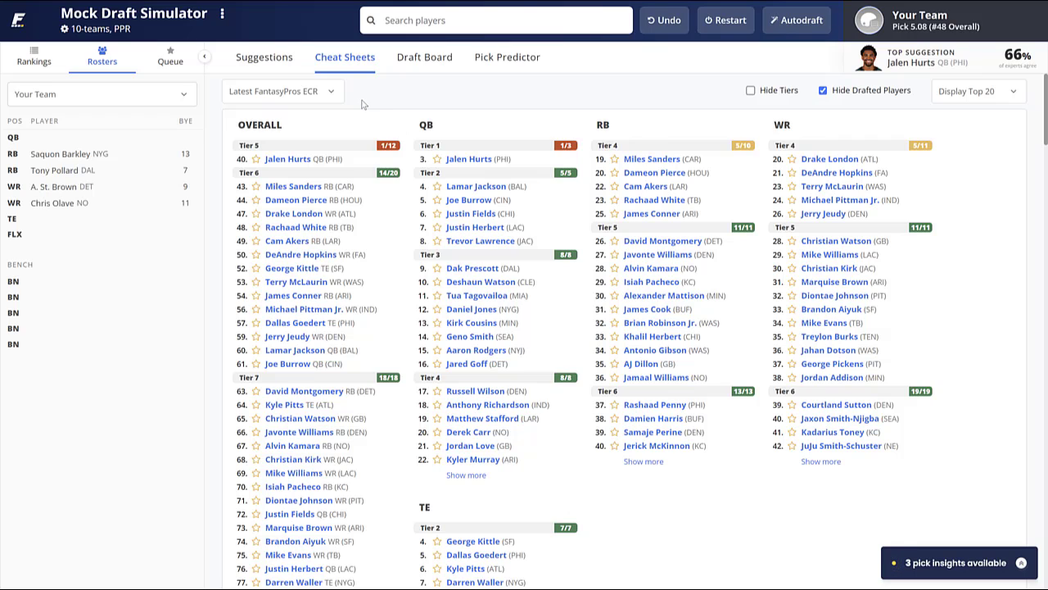
{"action": "left_click", "coordinate": [279, 69]}
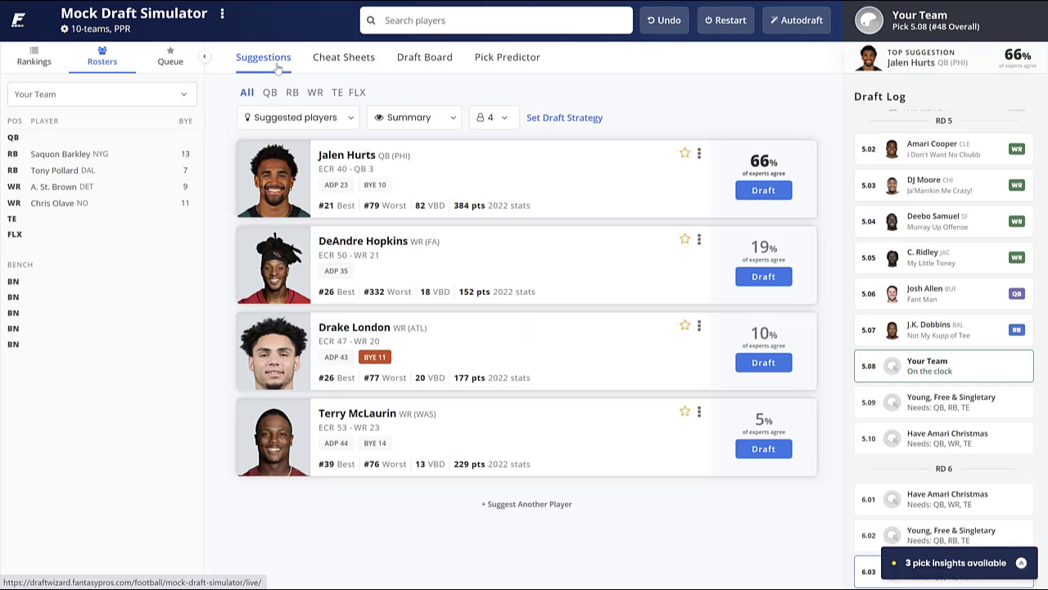
{"action": "left_click", "coordinate": [774, 195]}
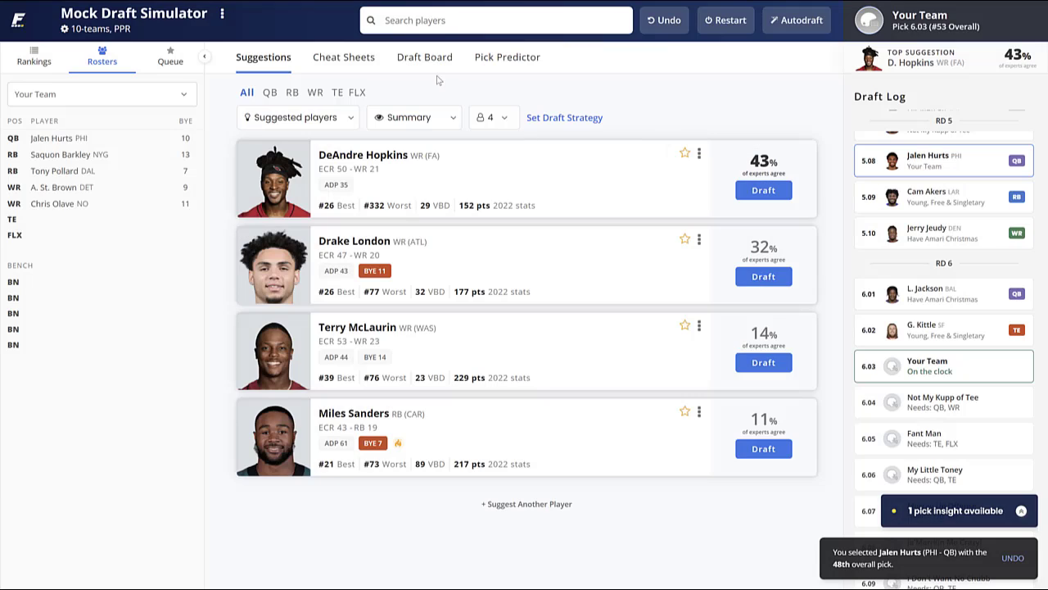
- Review the draft board and cheat sheets, filter the suggestions to running backs, and draft Miles Sanders with pick 6.03
{"action": "left_click", "coordinate": [348, 59]}
{"action": "left_click", "coordinate": [425, 61]}
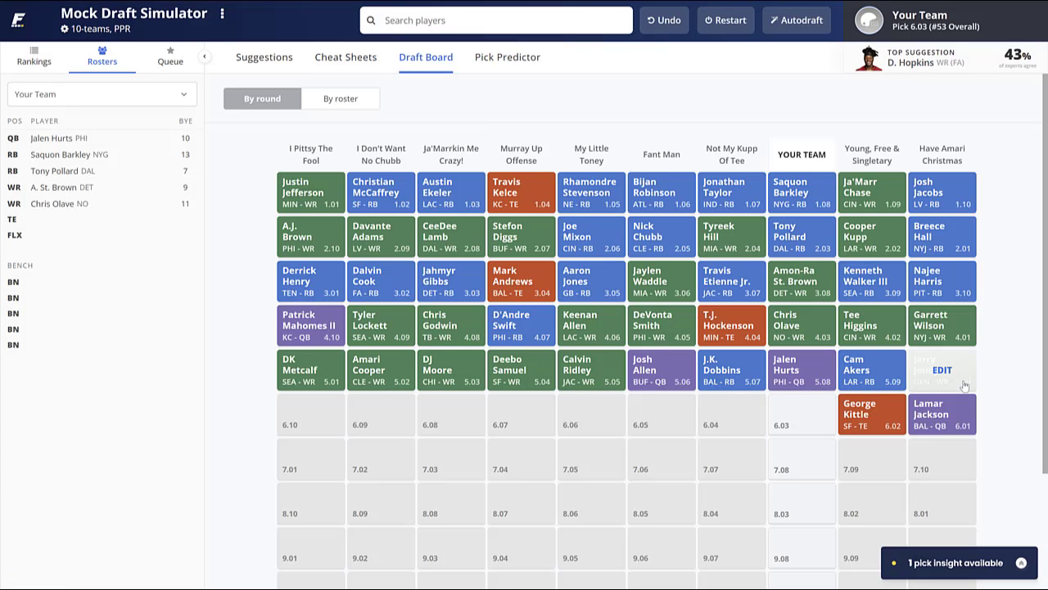
{"action": "left_click", "coordinate": [348, 59]}
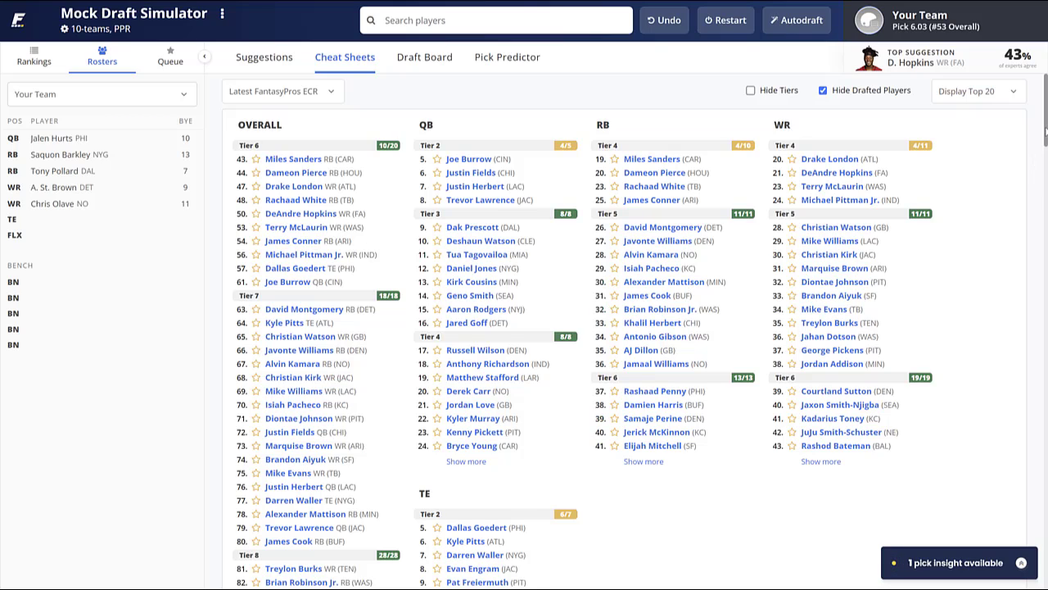
{"action": "left_click_drag", "start_coordinate": [1046, 121], "coordinate": [1046, 121]}
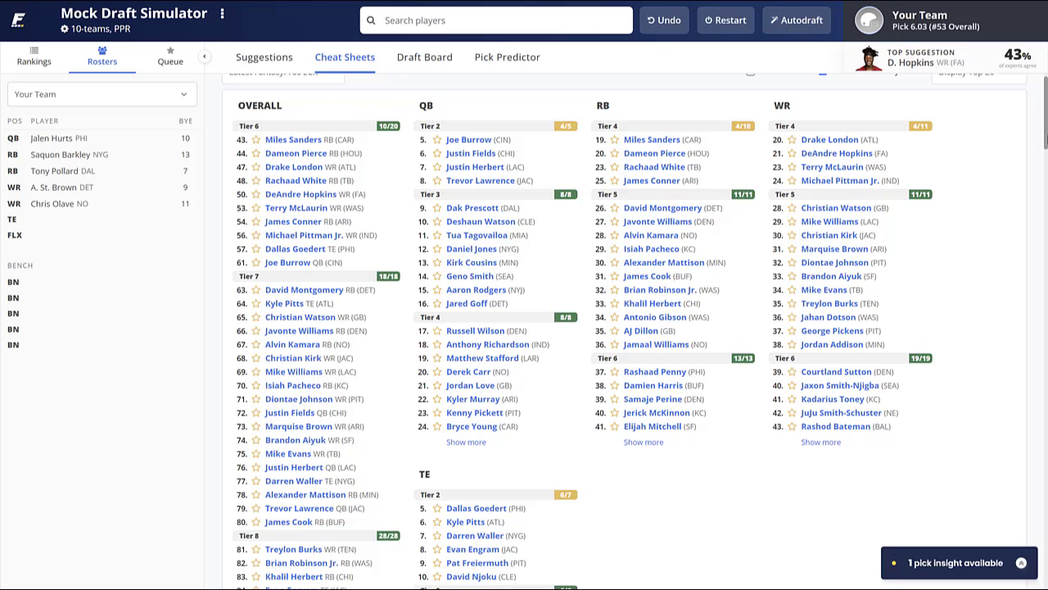
{"action": "scroll", "coordinate": [512, 107], "scroll_direction": "up", "scroll_amount": 1}
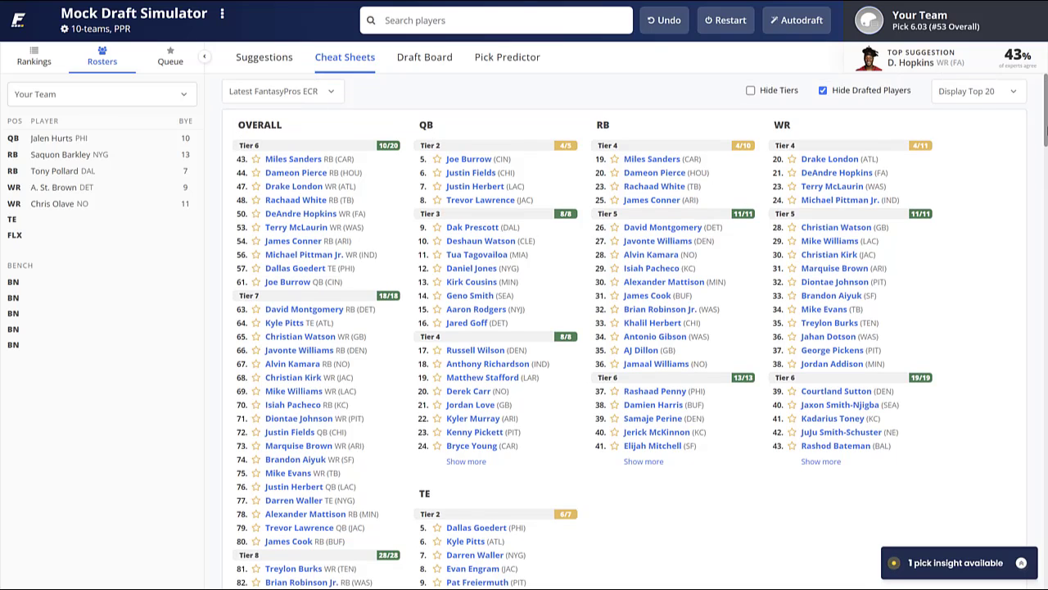
{"action": "left_click", "coordinate": [291, 57]}
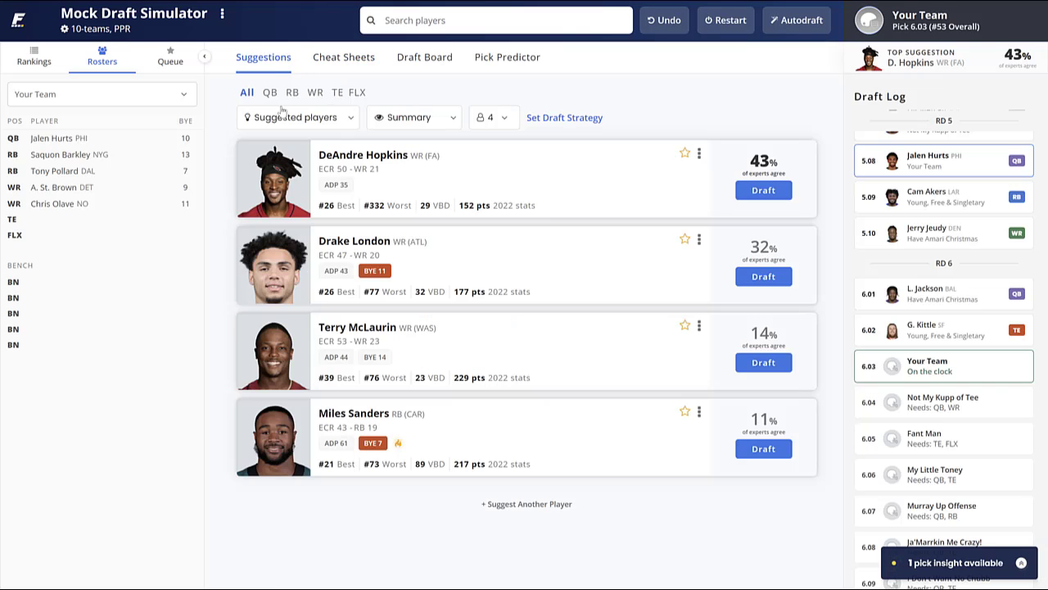
{"action": "left_click", "coordinate": [293, 93]}
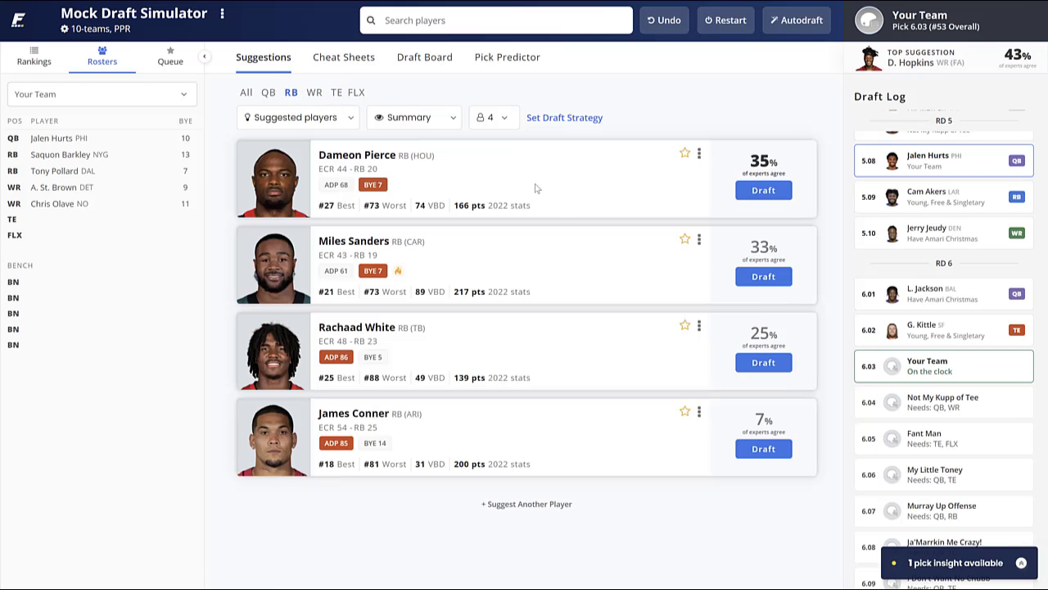
{"action": "left_click", "coordinate": [763, 278]}
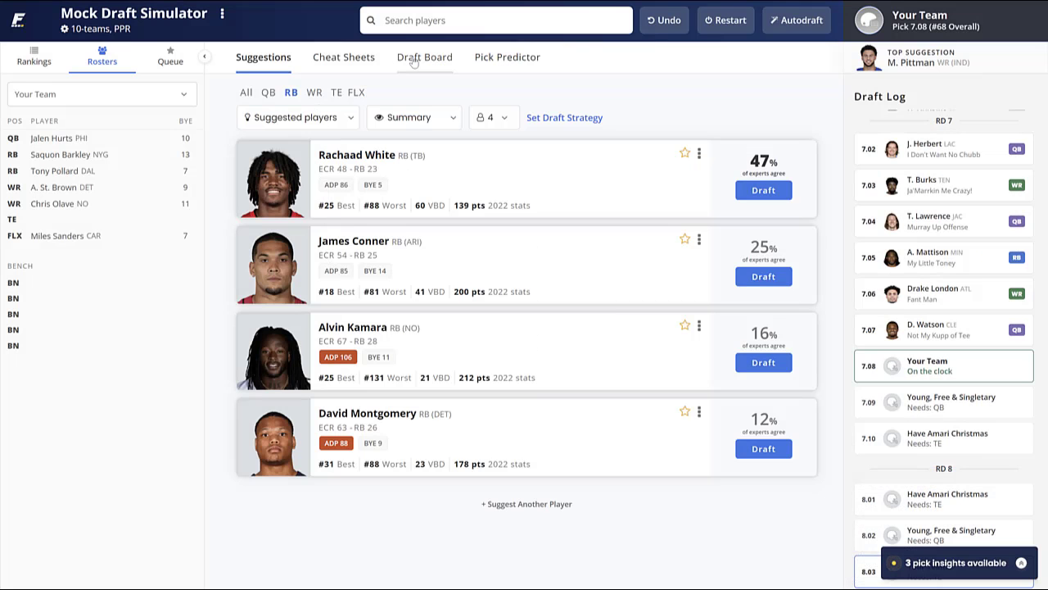
- Compare the draft board with the cheat sheets, filter the suggestions to tight ends, and draft Kyle Pitts with pick 7.08
{"action": "left_click", "coordinate": [414, 63]}
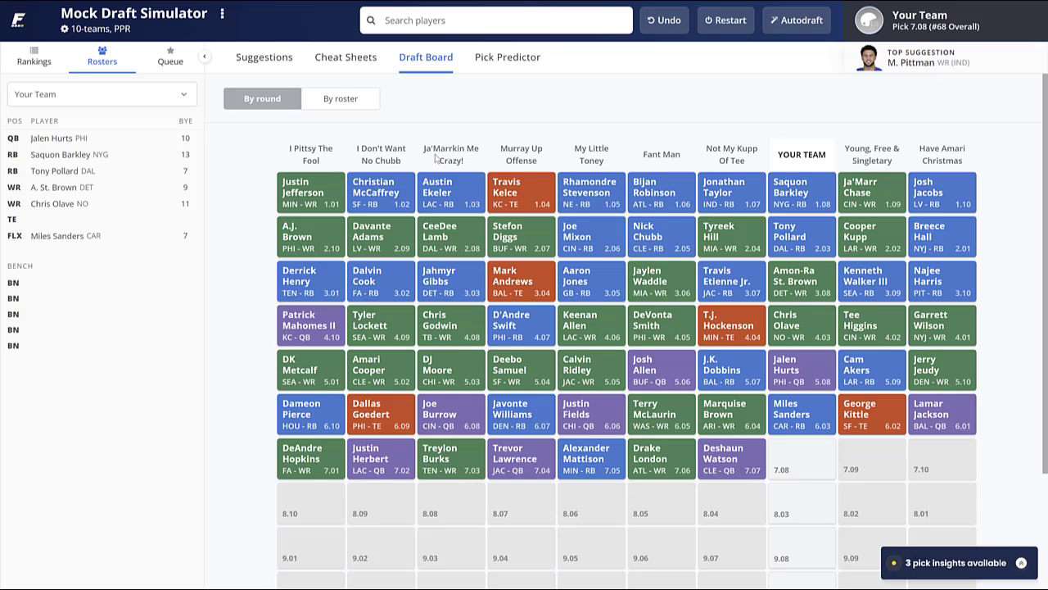
{"action": "left_click", "coordinate": [357, 59]}
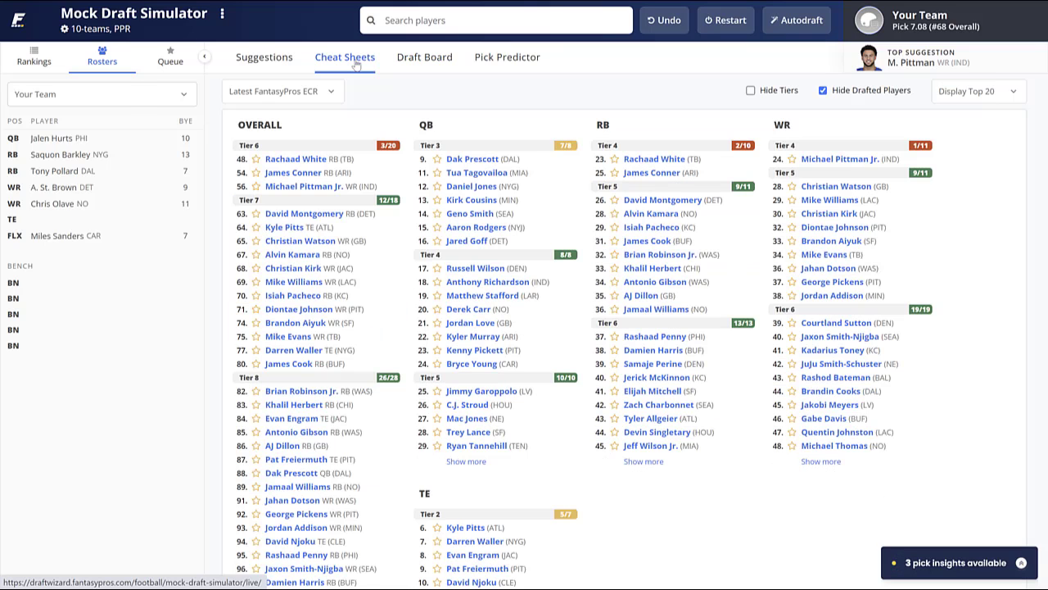
{"action": "left_click", "coordinate": [439, 67]}
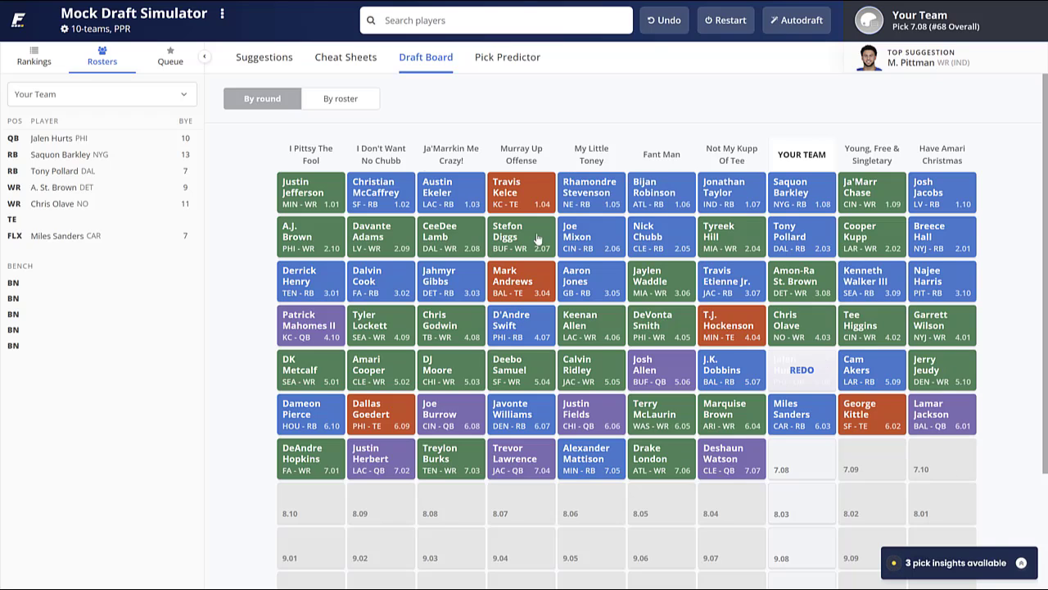
{"action": "left_click", "coordinate": [352, 59]}
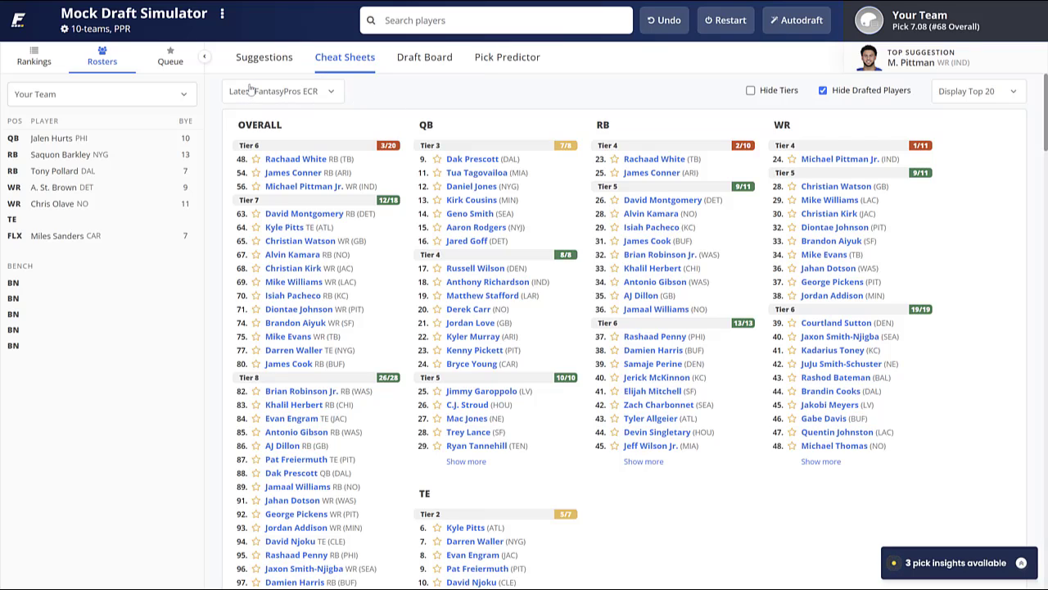
{"action": "left_click", "coordinate": [278, 62]}
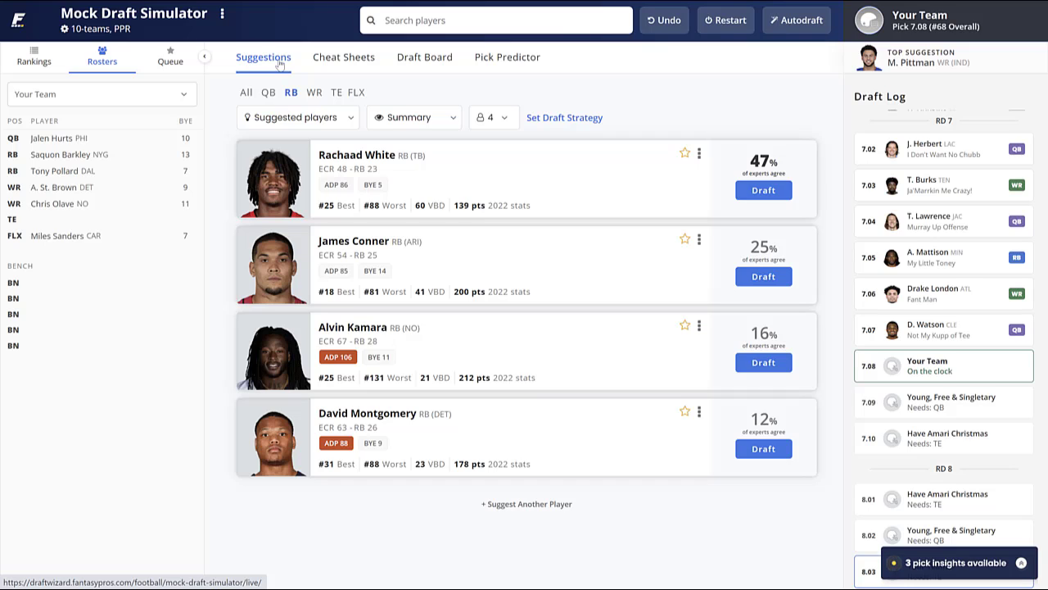
{"action": "left_click", "coordinate": [336, 95]}
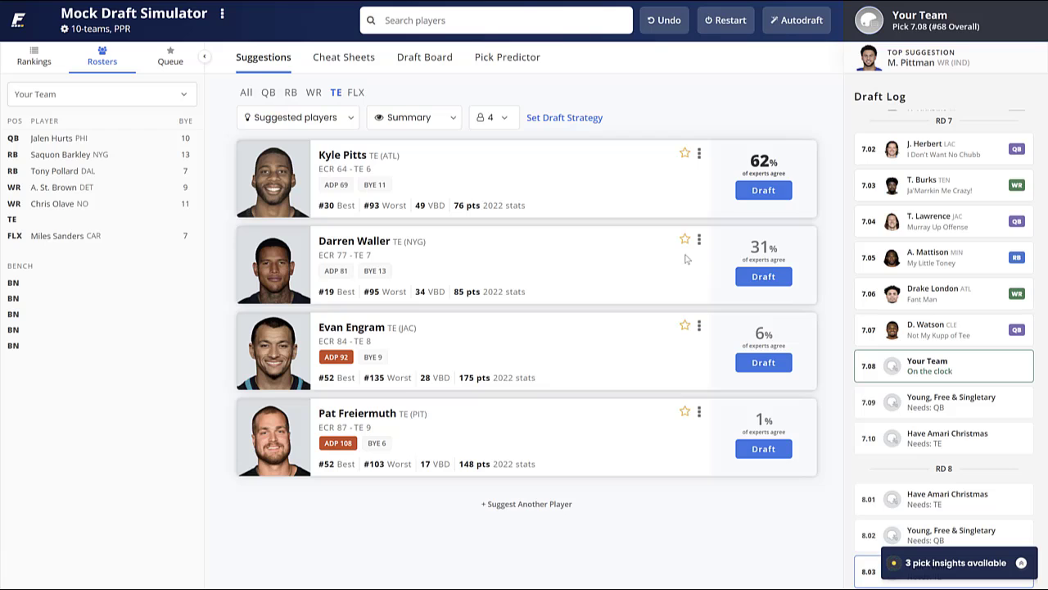
{"action": "left_click", "coordinate": [758, 192]}
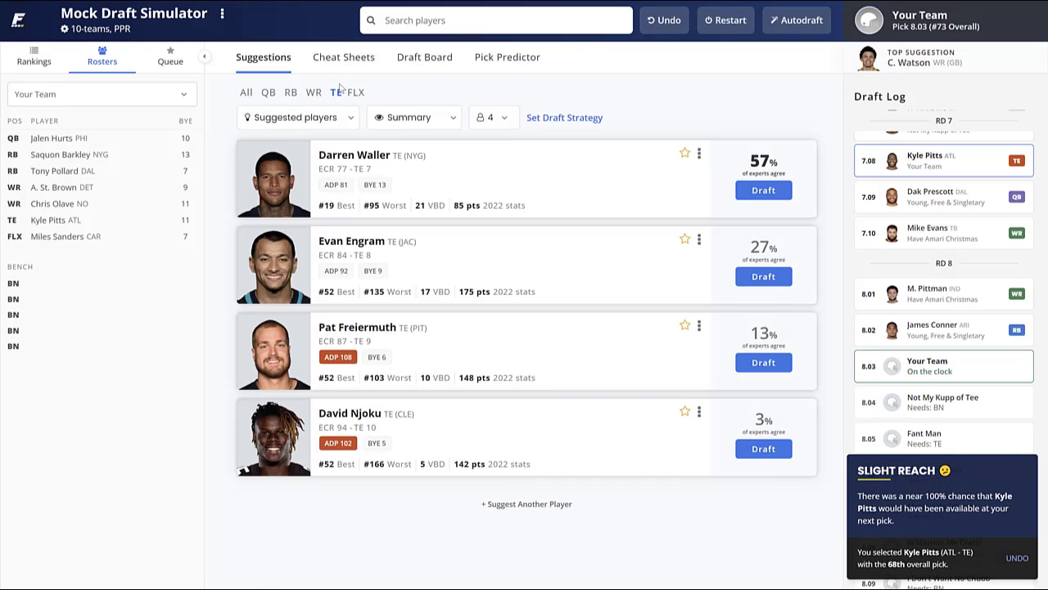
- Check the draft board and the remaining ranked players, and draft wide receiver Mike Williams with pick 8.03
{"action": "left_click", "coordinate": [358, 59]}
{"action": "left_click", "coordinate": [420, 59]}
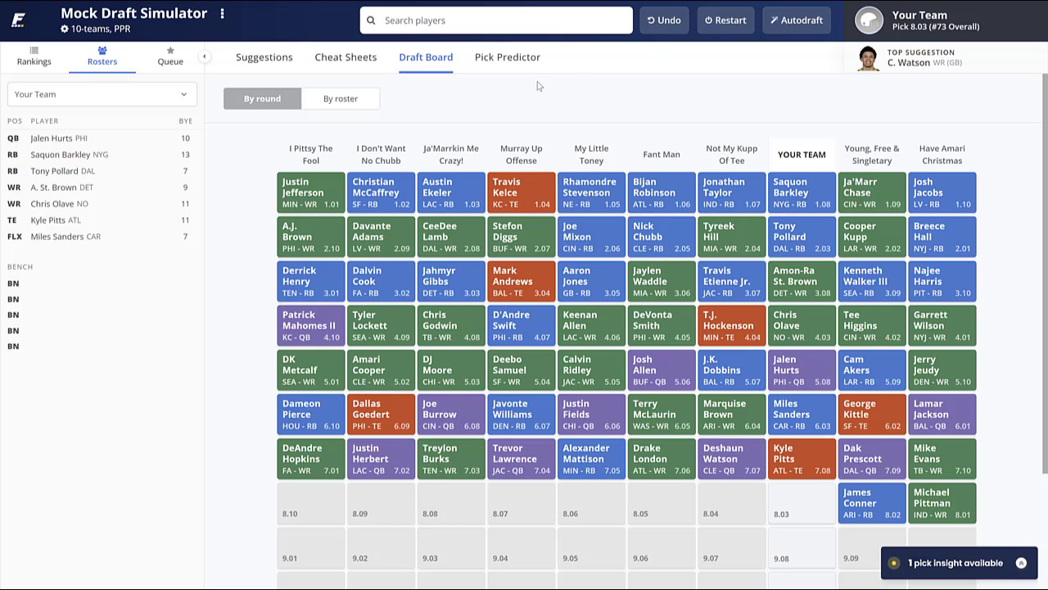
{"action": "left_click", "coordinate": [366, 62]}
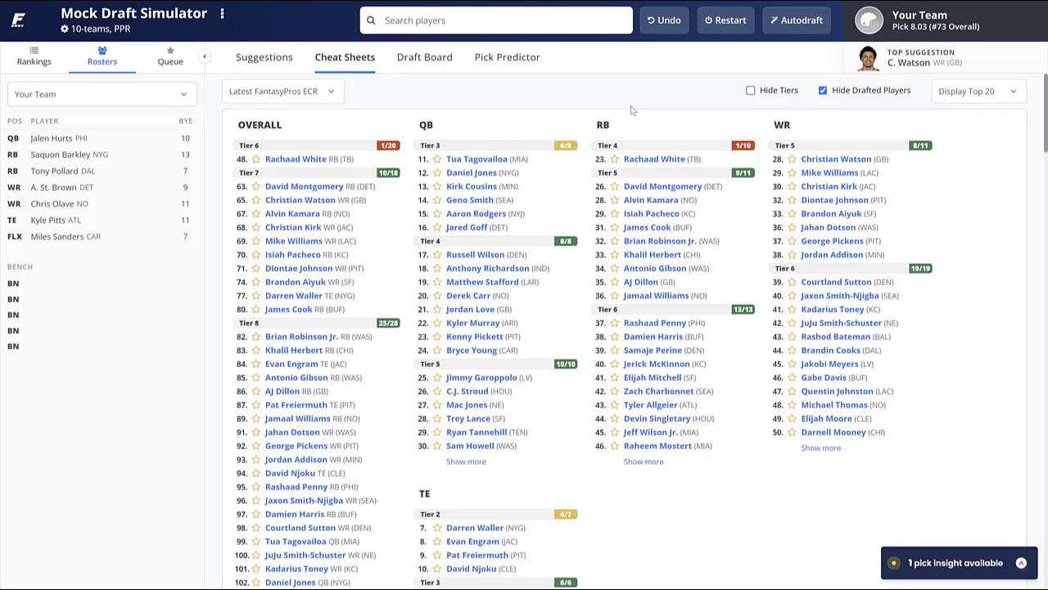
{"action": "left_click", "coordinate": [264, 57]}
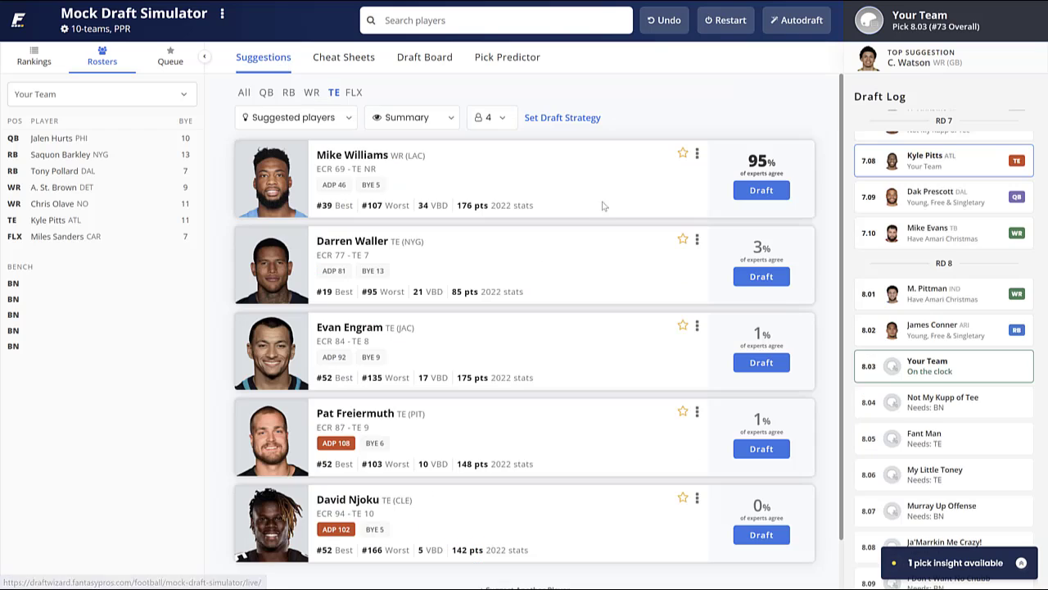
{"action": "left_click", "coordinate": [764, 195]}
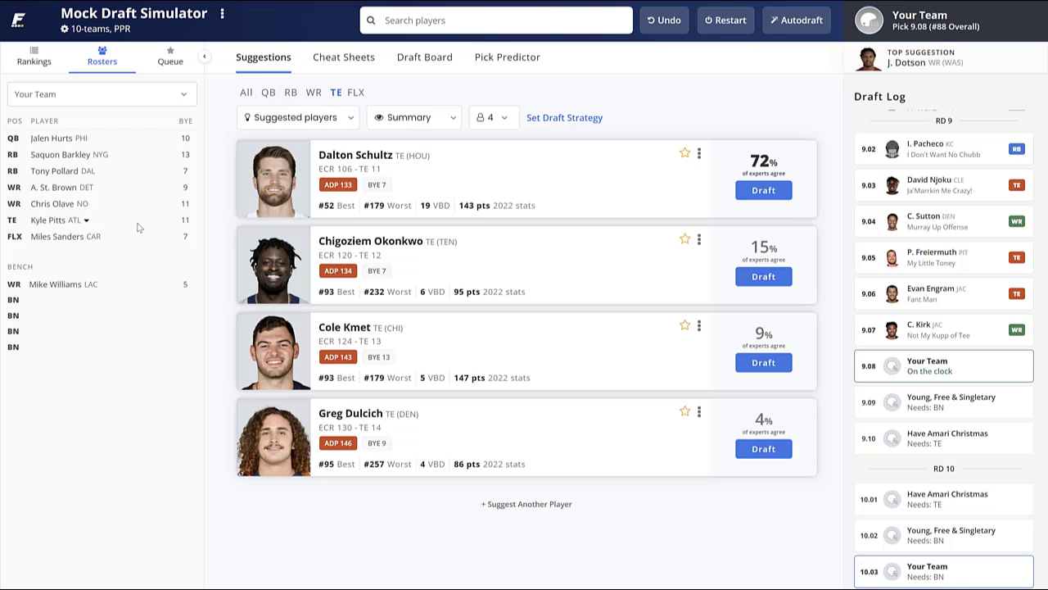
- Check the cheat sheets, and draft wide receivers Jahan Dotson with pick 9.08 and Jordan Addison with pick 10.03
{"action": "left_click", "coordinate": [344, 59]}
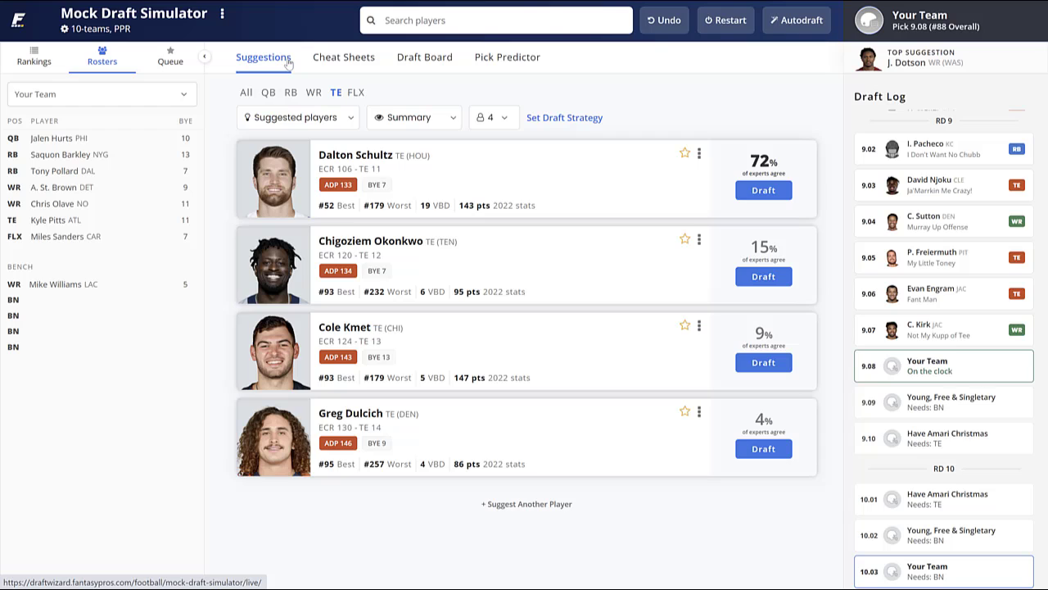
{"action": "left_click", "coordinate": [314, 93]}
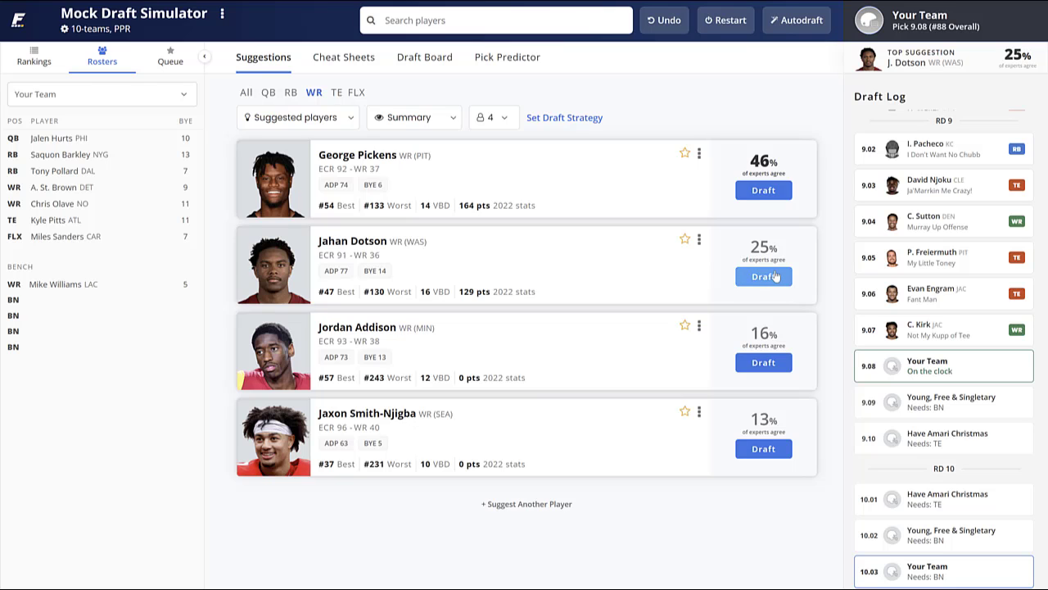
{"action": "left_click", "coordinate": [763, 276]}
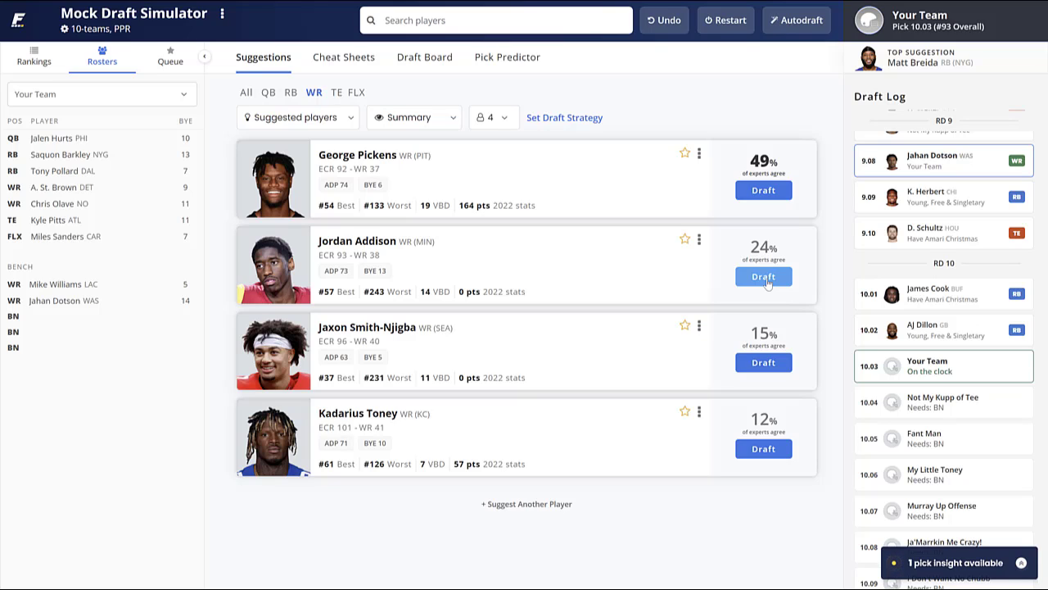
{"action": "left_click", "coordinate": [763, 276]}
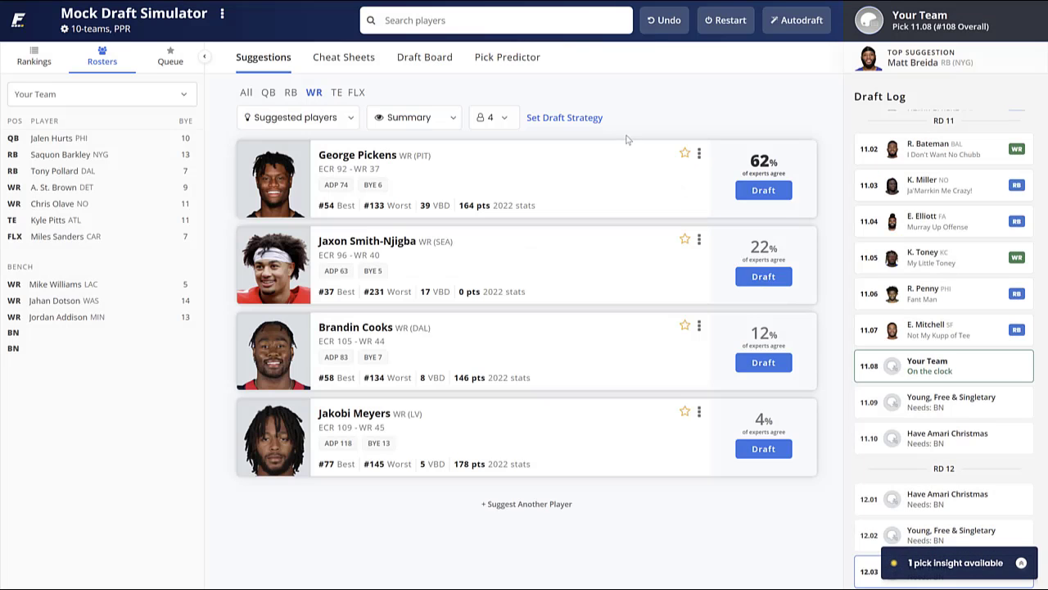
- Review the available tight ends in the suggestions and cheat sheets, and draft Greg Dulcich with pick 11.08
{"action": "left_click", "coordinate": [339, 94]}
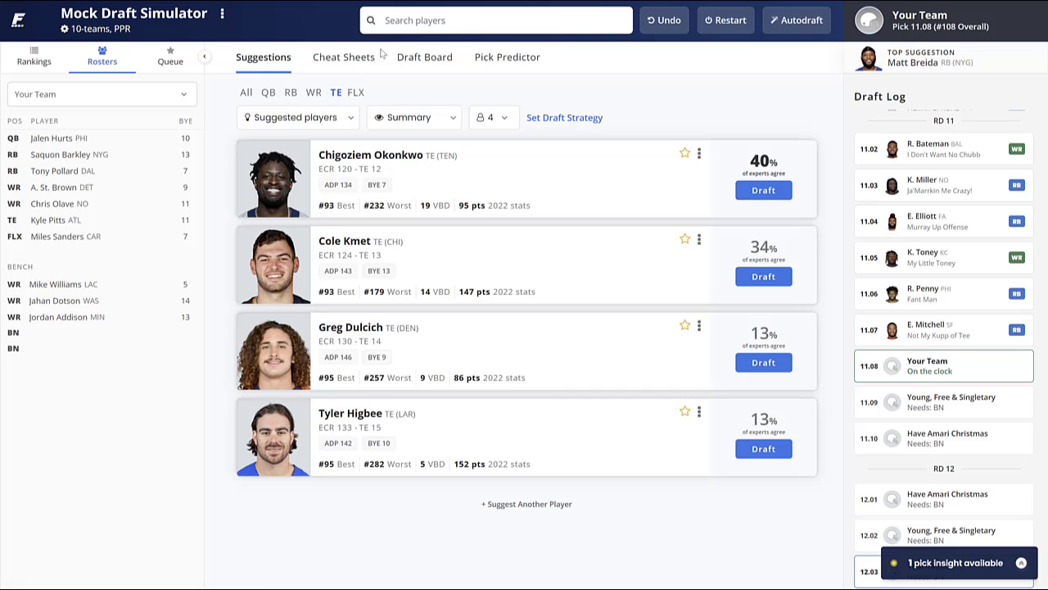
{"action": "left_click", "coordinate": [354, 62]}
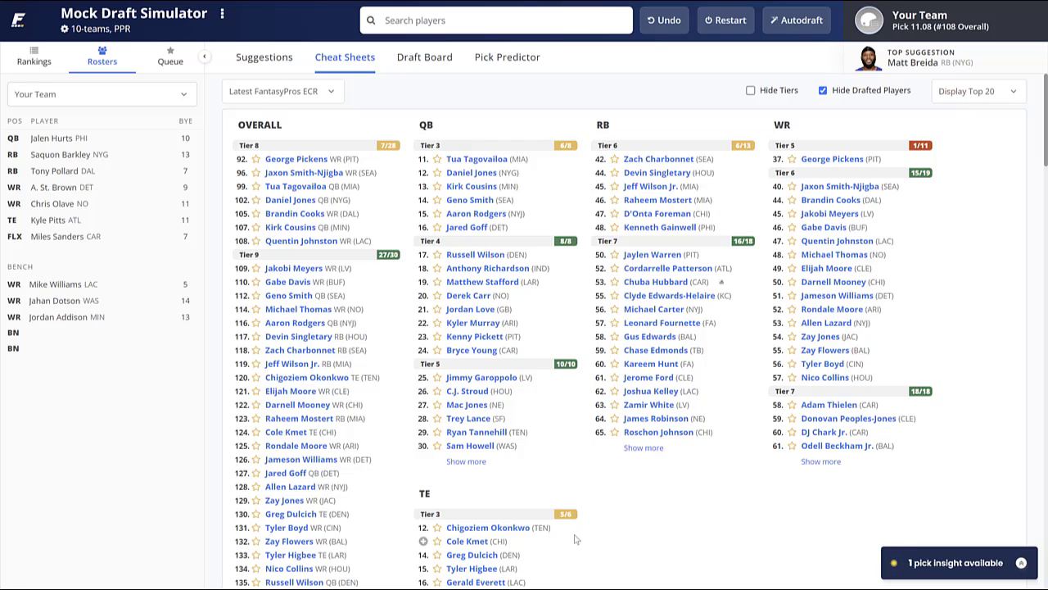
{"action": "left_click", "coordinate": [277, 59]}
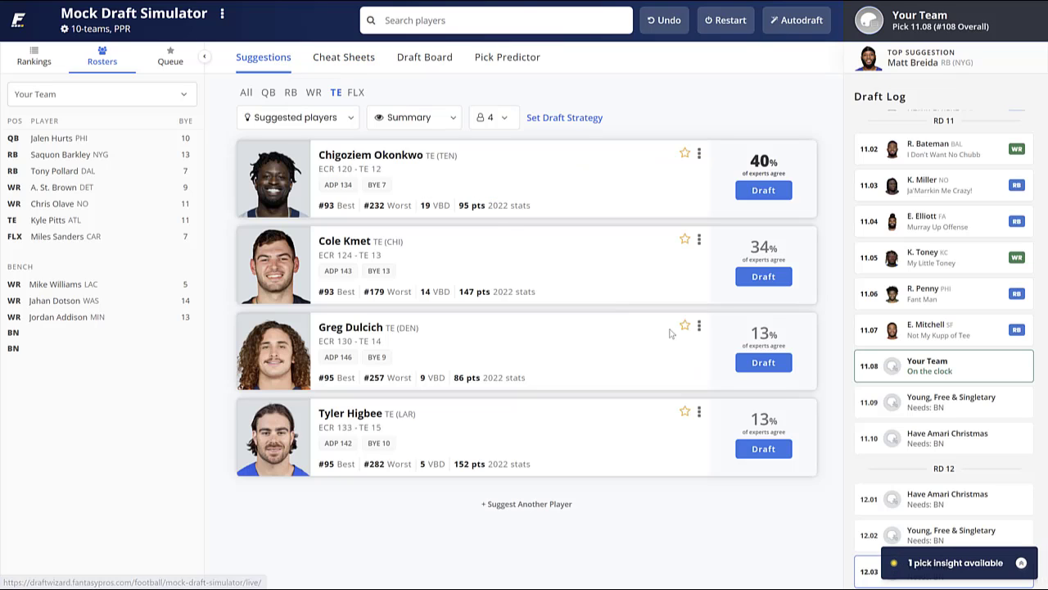
{"action": "left_click", "coordinate": [782, 365]}
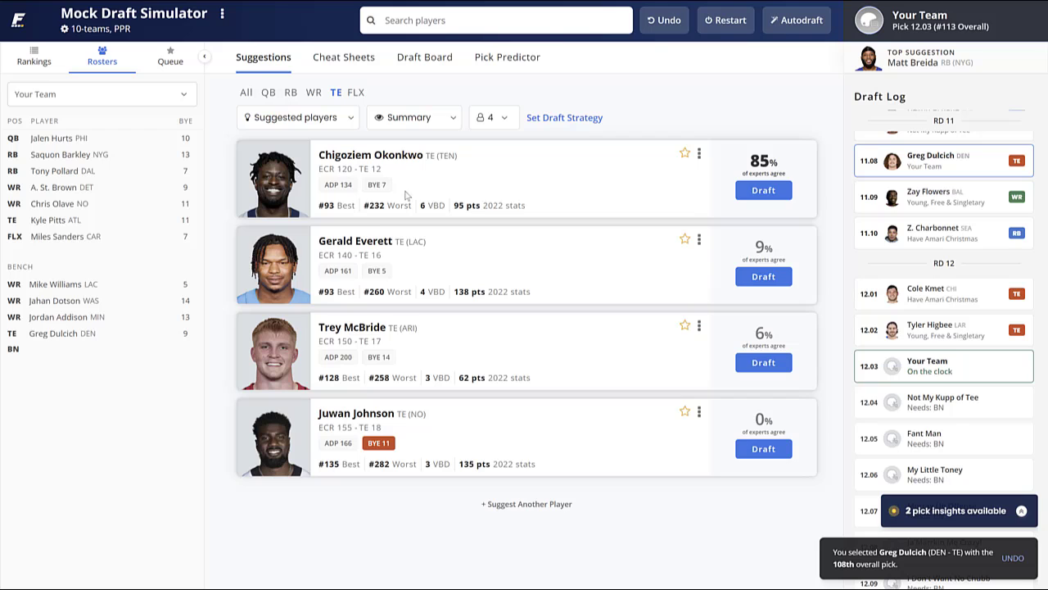
- Examine the remaining ranked players in the cheat sheets, and draft quarterback Aaron Rodgers with the final pick 12.03
{"action": "left_click", "coordinate": [360, 59]}
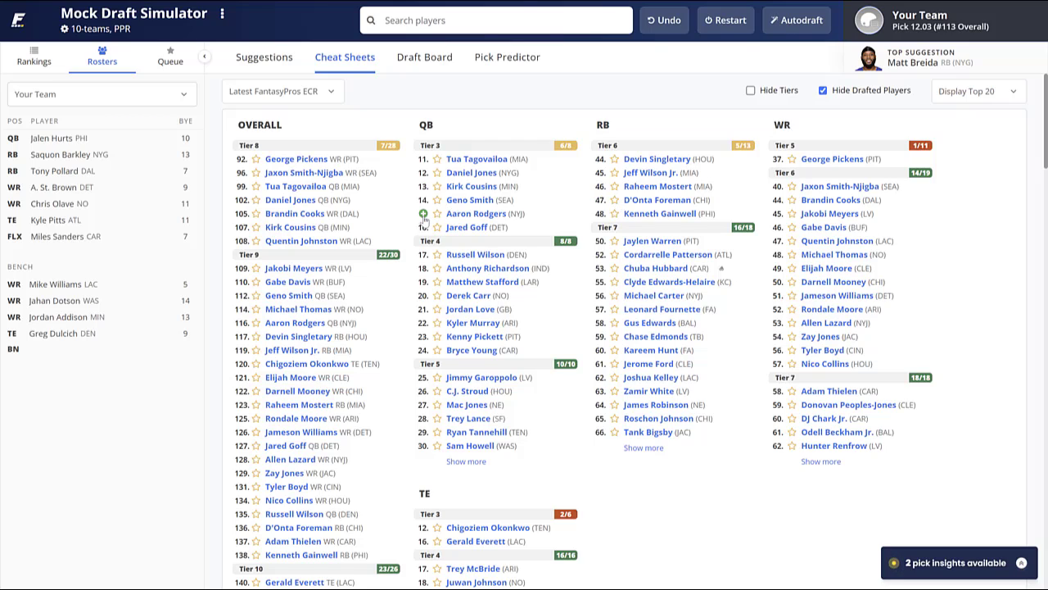
{"action": "left_click", "coordinate": [283, 59]}
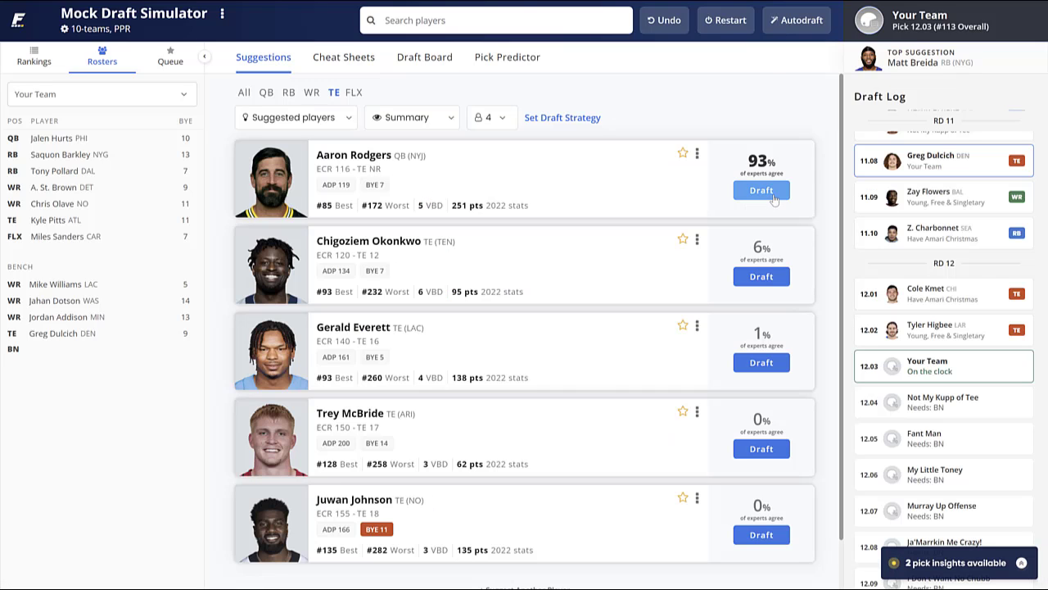
{"action": "left_click", "coordinate": [762, 191]}
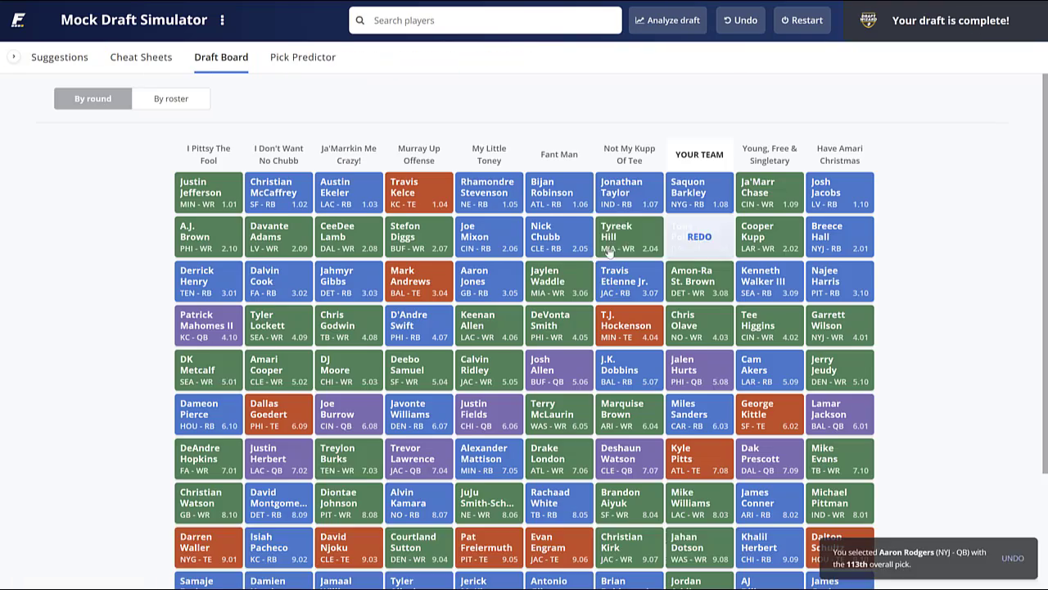